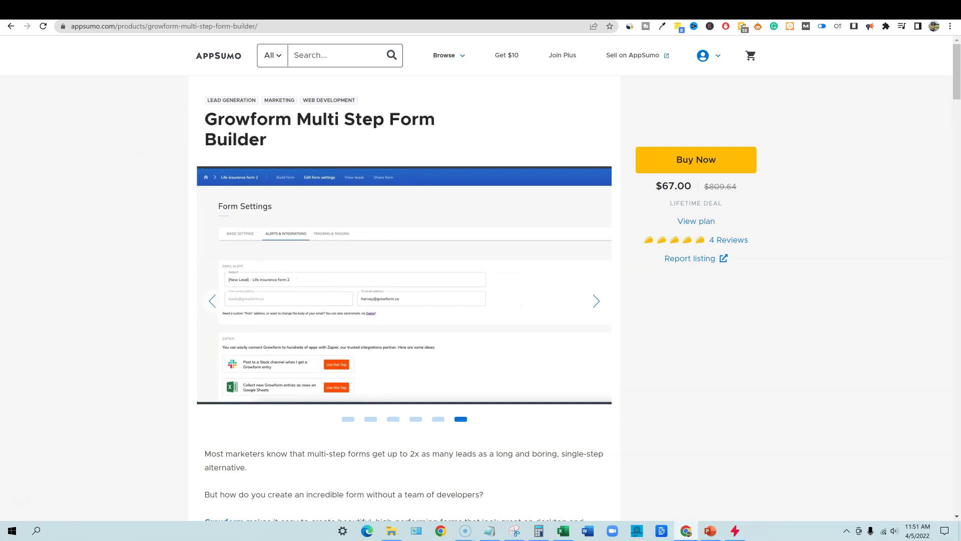
Switch from the AppSumo listing to the growform.co homepage tab
left_click(73, 11)
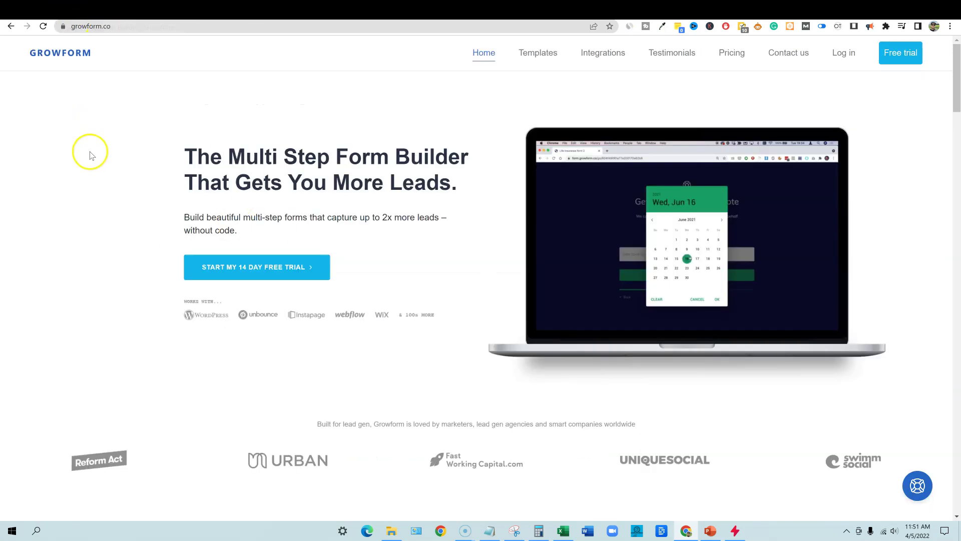
Open jotform.com from the Google results for 'jotform'
left_click(93, 7)
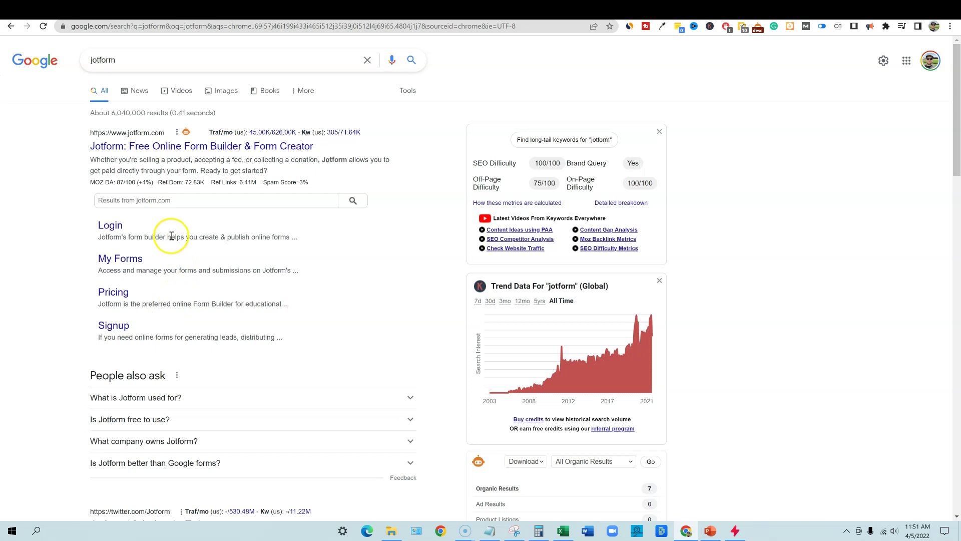
left_click(168, 149)
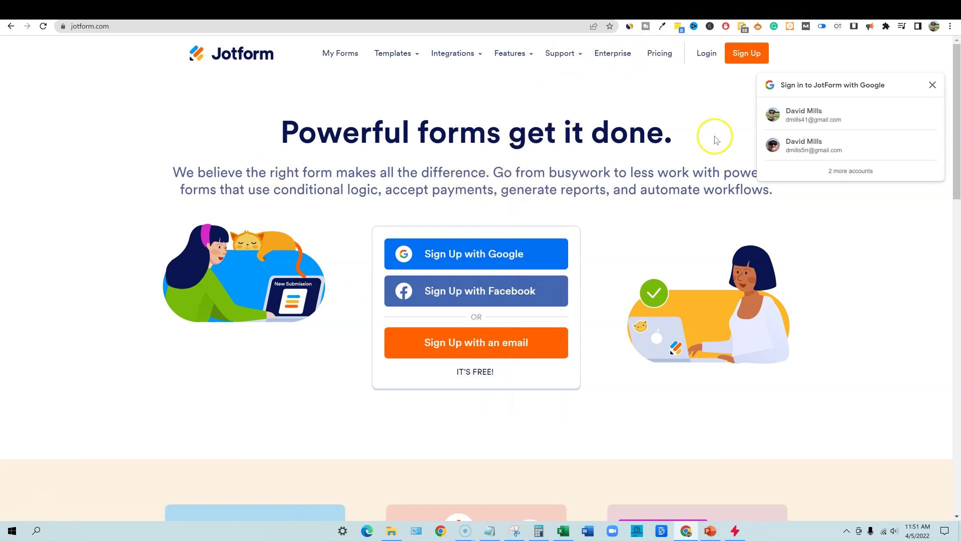
Dismiss the Google sign-in prompt on the Jotform homepage
left_click(931, 85)
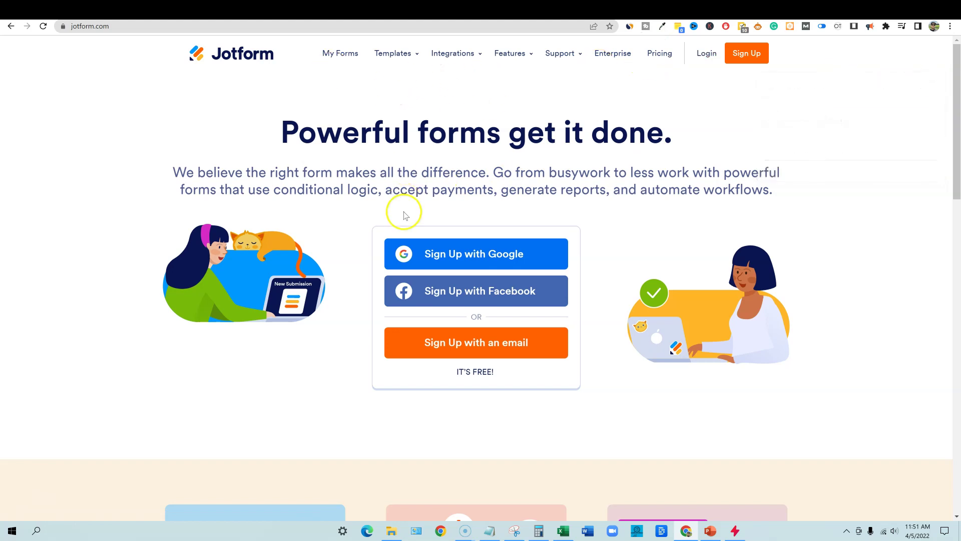
scroll(258, 227, "down", 8)
scroll(258, 228, "up", 8)
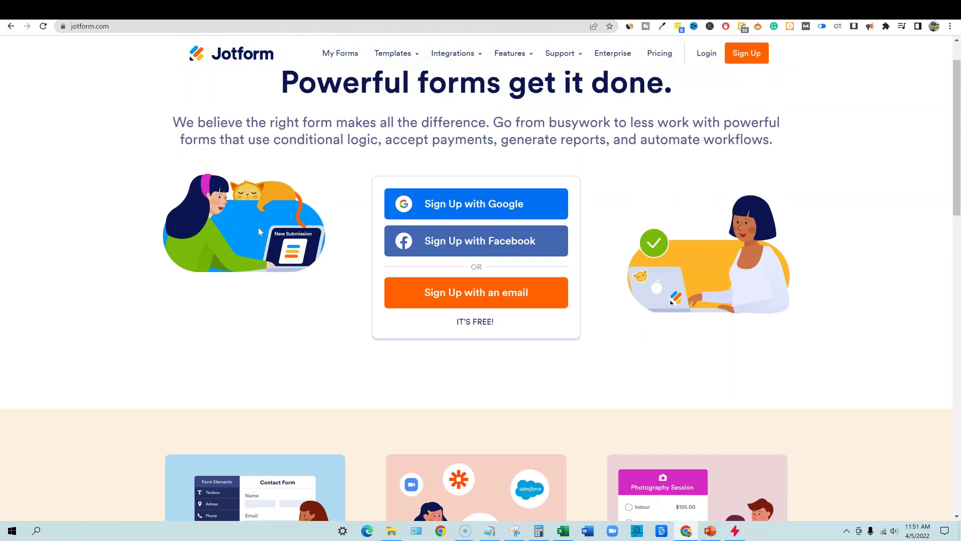
Check jotform.com's traffic statistics in Similarweb, then glance at the AppSumo listing
left_click(630, 26)
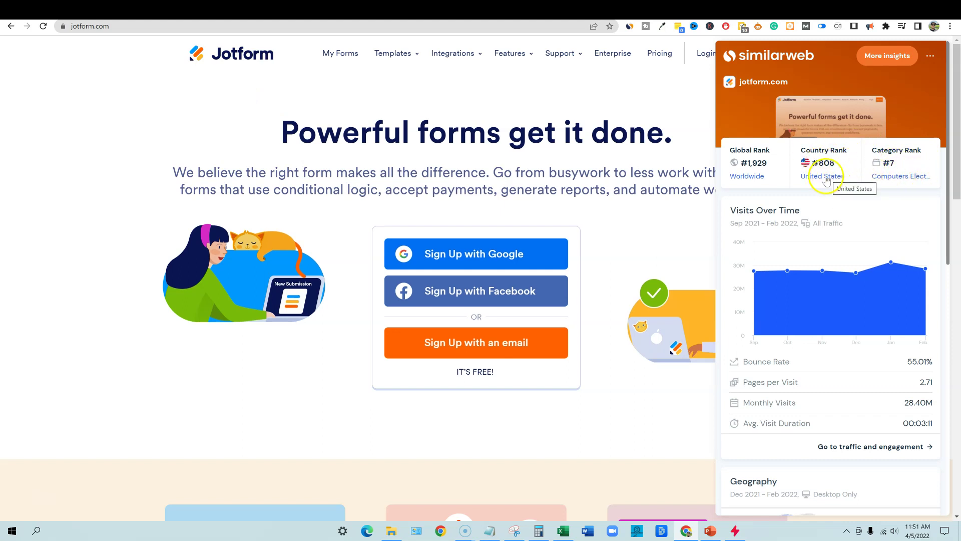
left_click(269, 107)
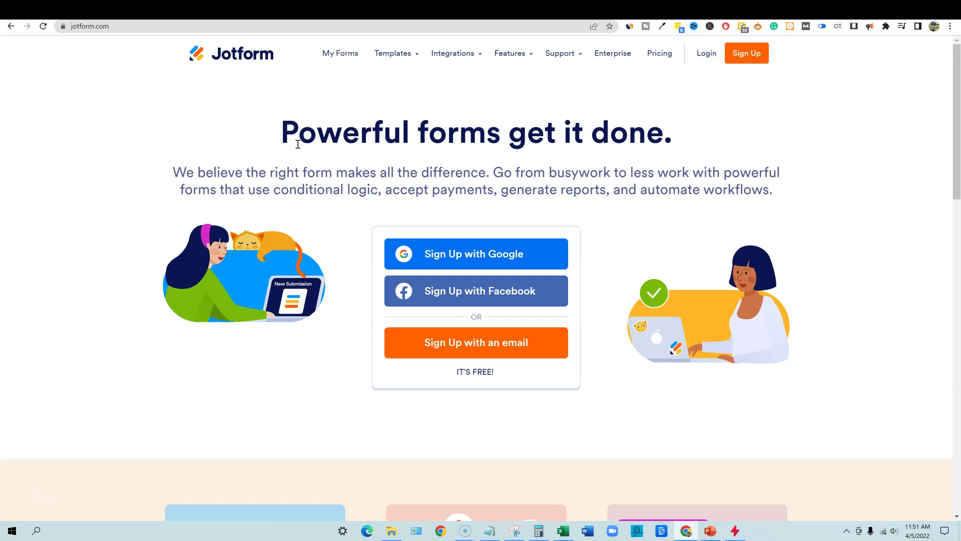
left_click(50, 10)
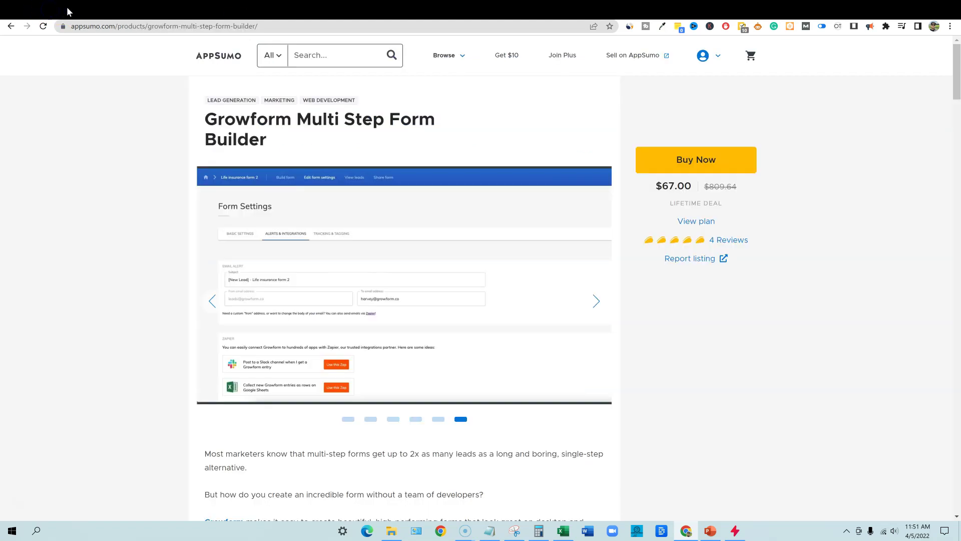
left_click(99, 10)
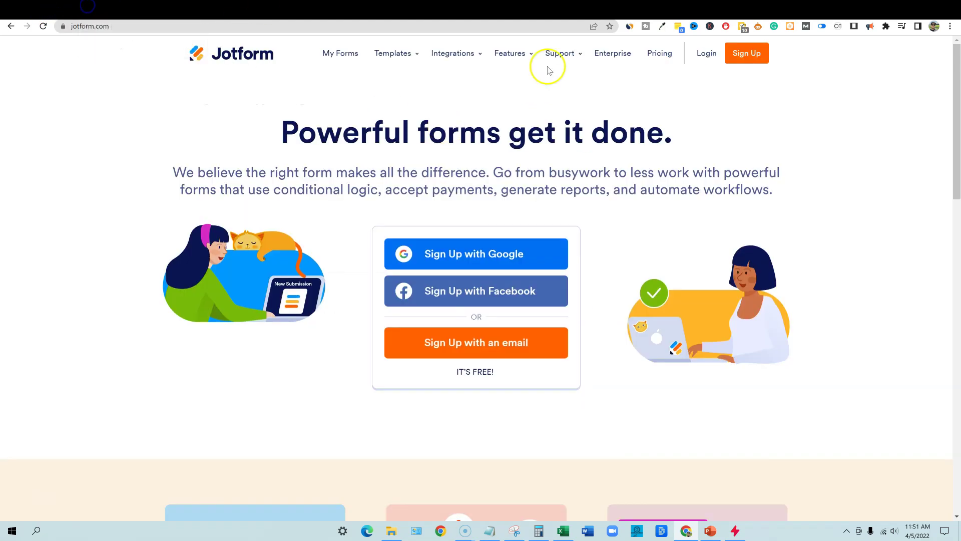
Open Jotform pricing and compare form limits of 5, 25, 50 and 100 across Starter to Gold
left_click(659, 59)
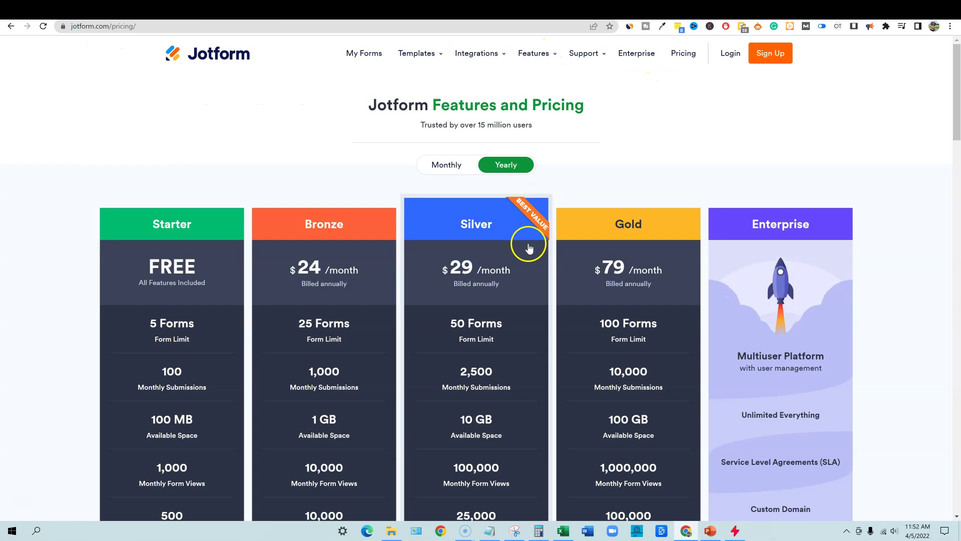
scroll(384, 259, "down", 2)
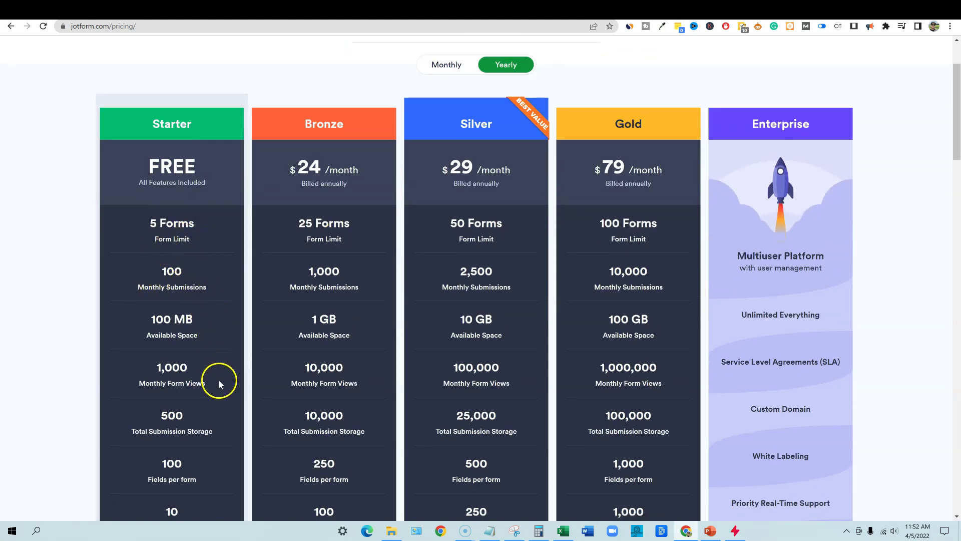
scroll(404, 265, "up", 2)
scroll(415, 293, "down", 1)
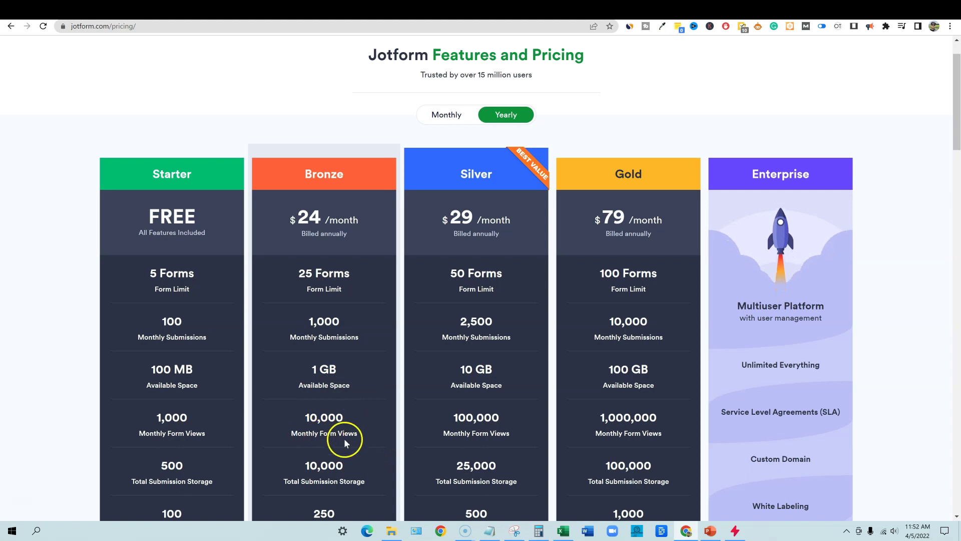
scroll(377, 452, "down", 2)
scroll(360, 396, "down", 3)
scroll(337, 391, "down", 1)
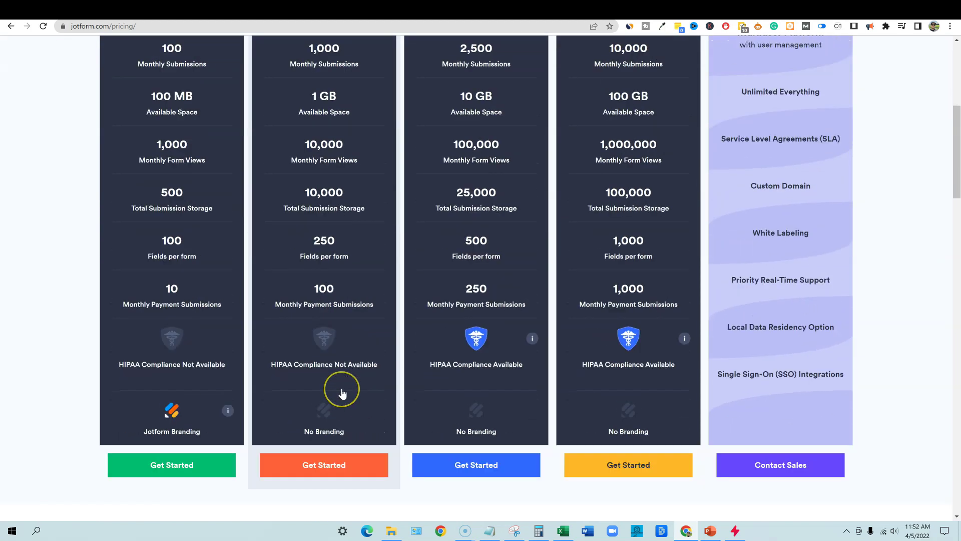
scroll(361, 406, "up", 7)
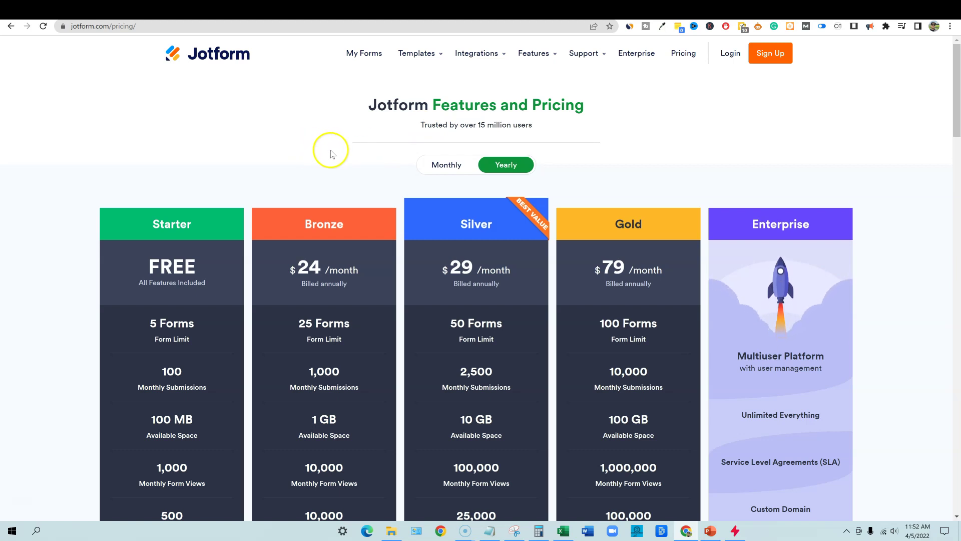
left_click(73, 11)
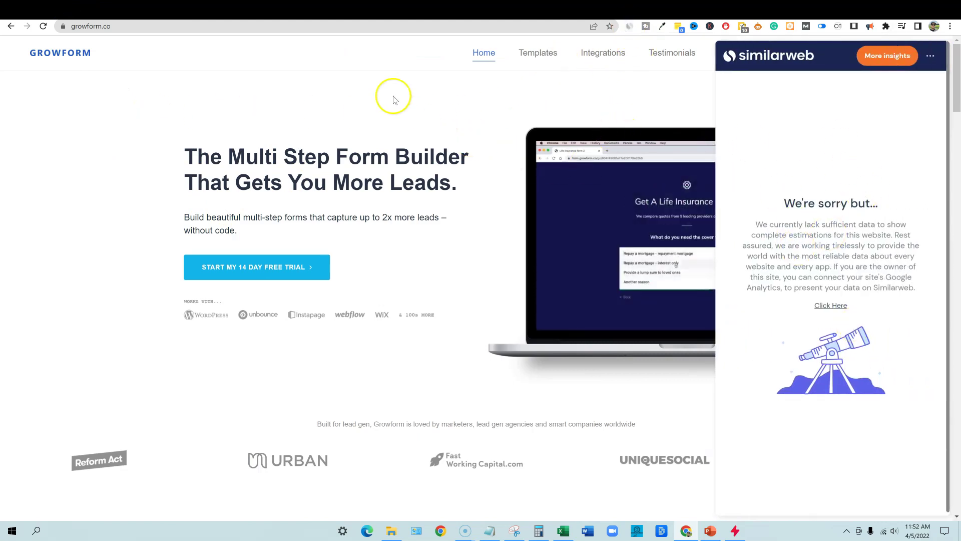
left_click(376, 80)
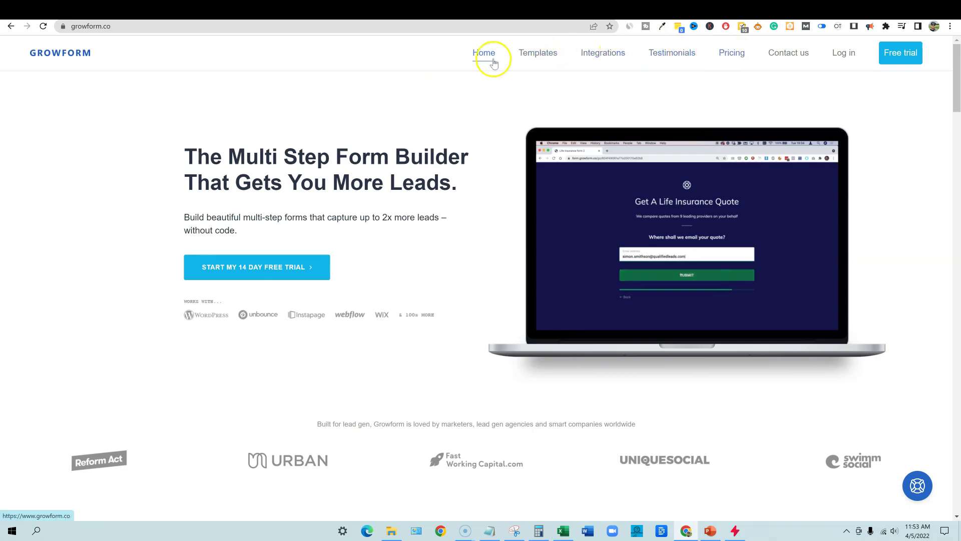
Open Growform's pricing page and scroll through the plans
left_click(733, 55)
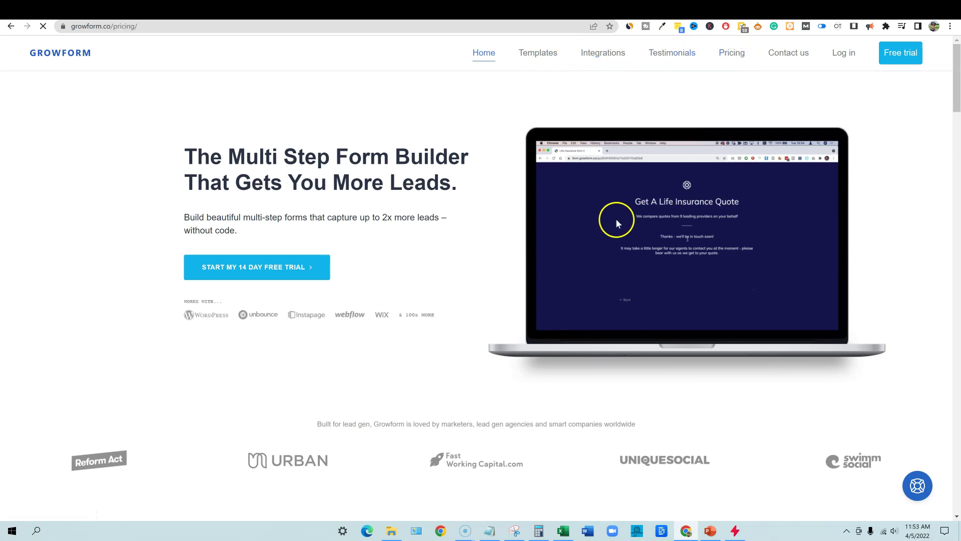
scroll(374, 285, "down", 3)
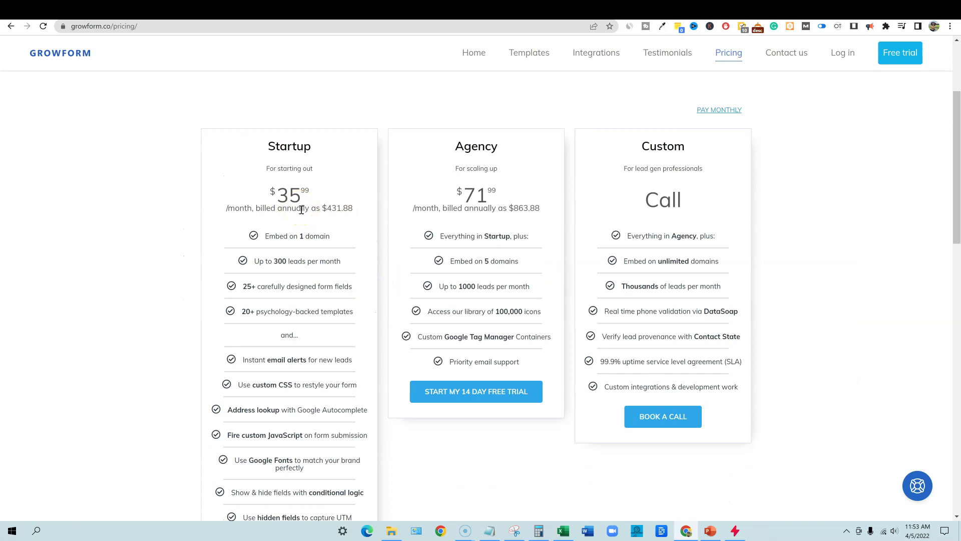
scroll(315, 206, "up", 2)
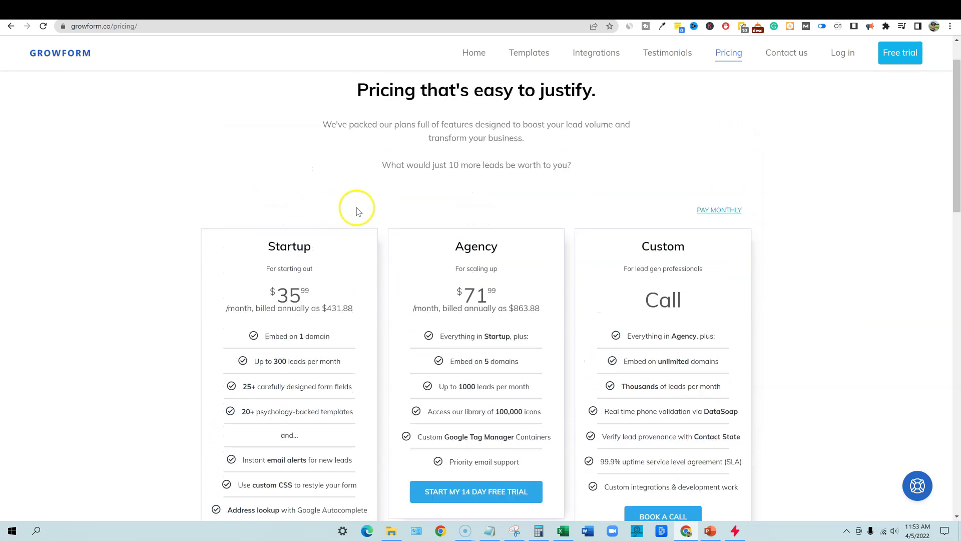
scroll(387, 211, "up", 1)
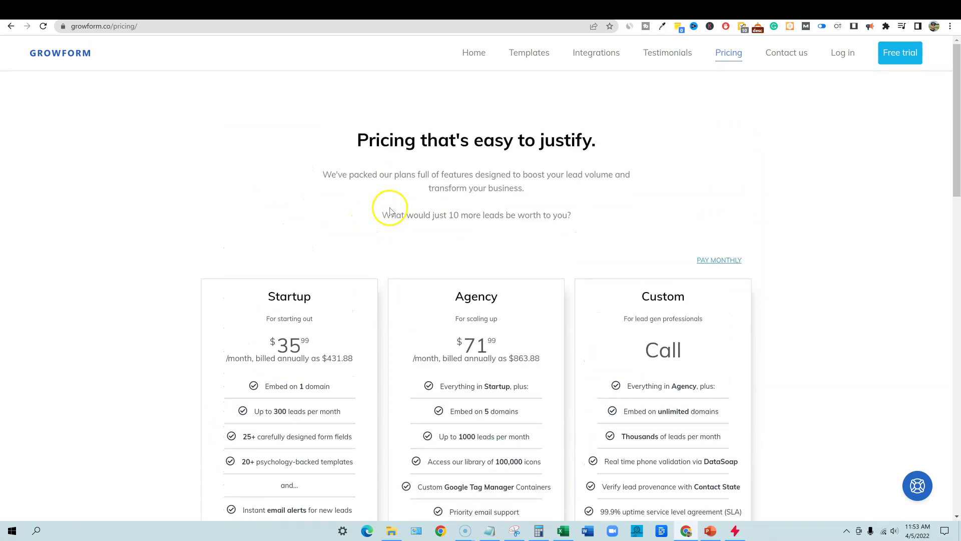
Show Growform's monthly prices (Startup $39.99, Agency $79.99), then return to Jotform's pricing
left_click(725, 260)
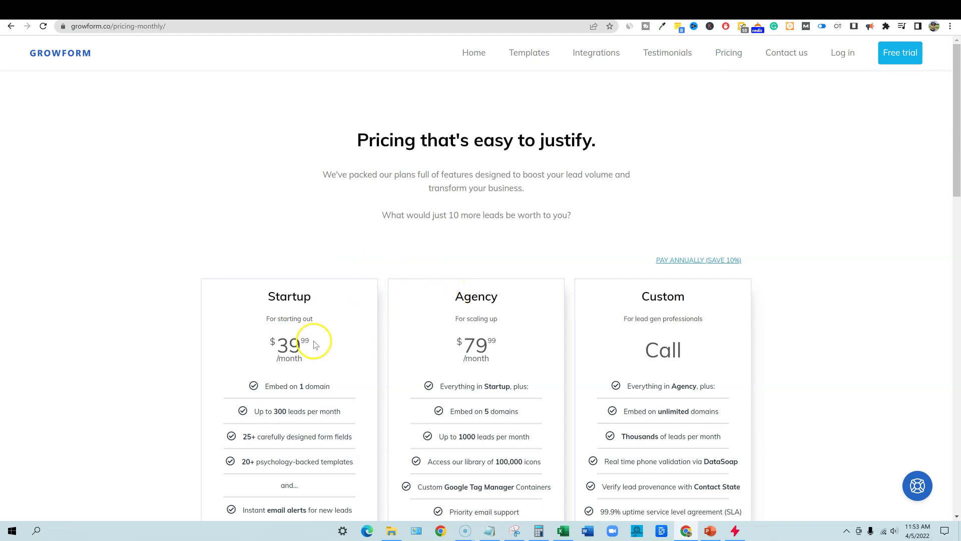
scroll(285, 370, "down", 2)
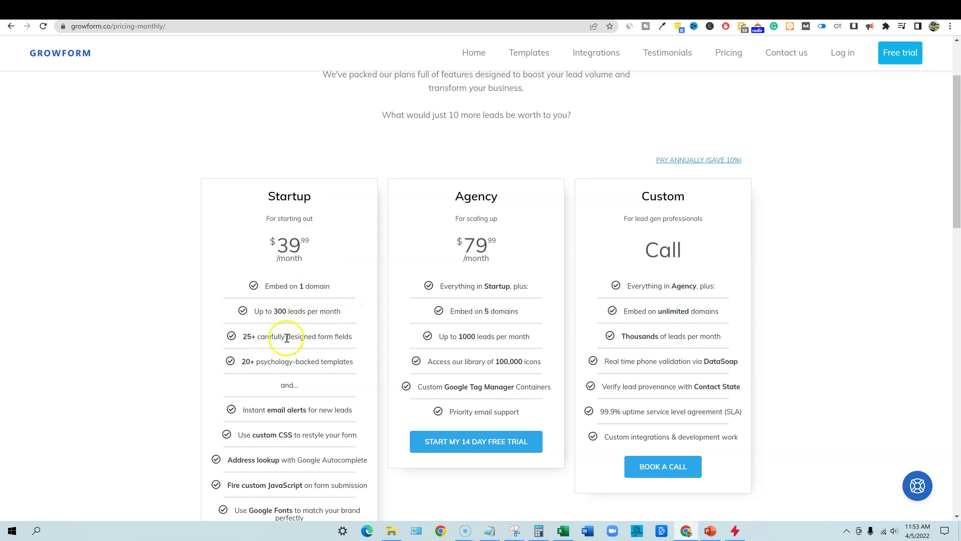
scroll(305, 334, "down", 5)
scroll(310, 334, "up", 6)
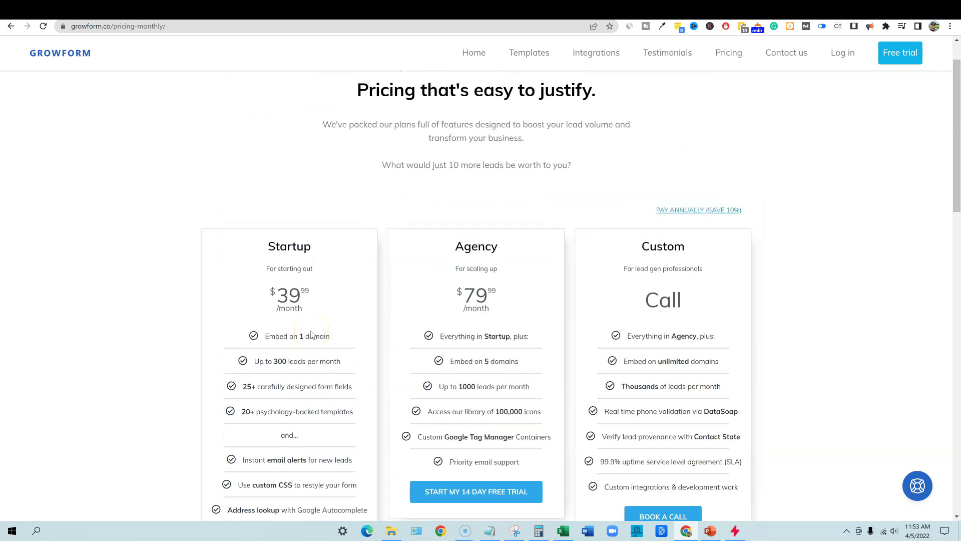
left_click(82, 7)
scroll(306, 273, "down", 2)
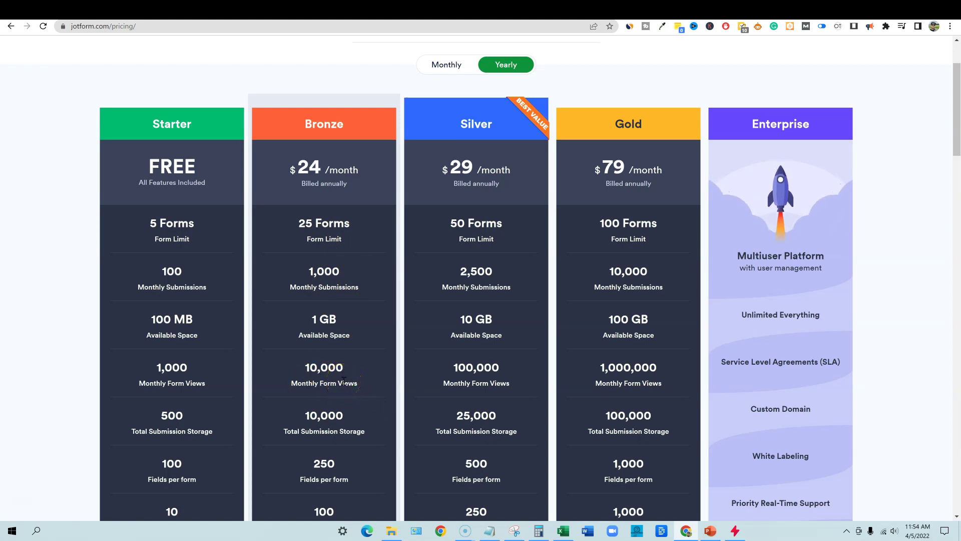
Toggle Jotform to monthly prices (Bronze $29, Silver $39, Gold $99), then switch back to Growform
scroll(440, 201, "up", 2)
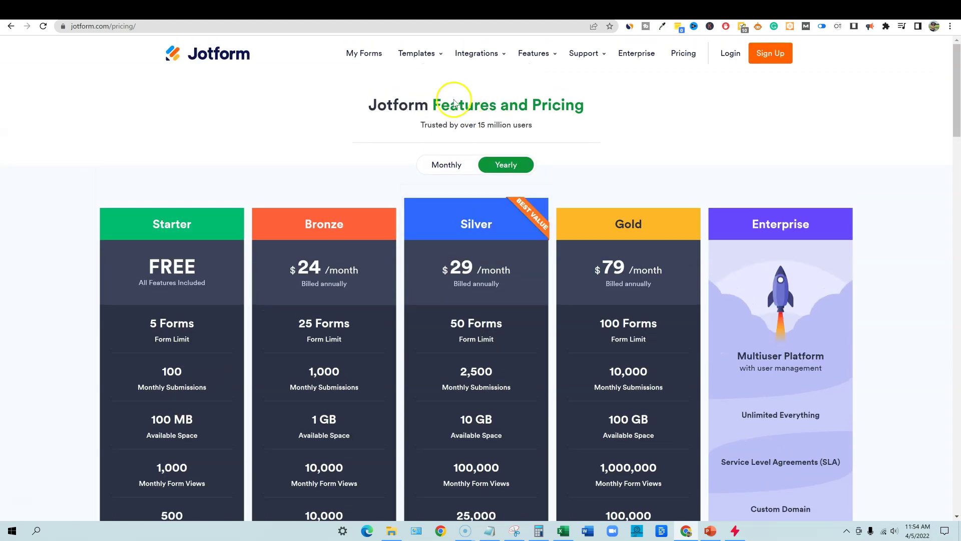
left_click(446, 165)
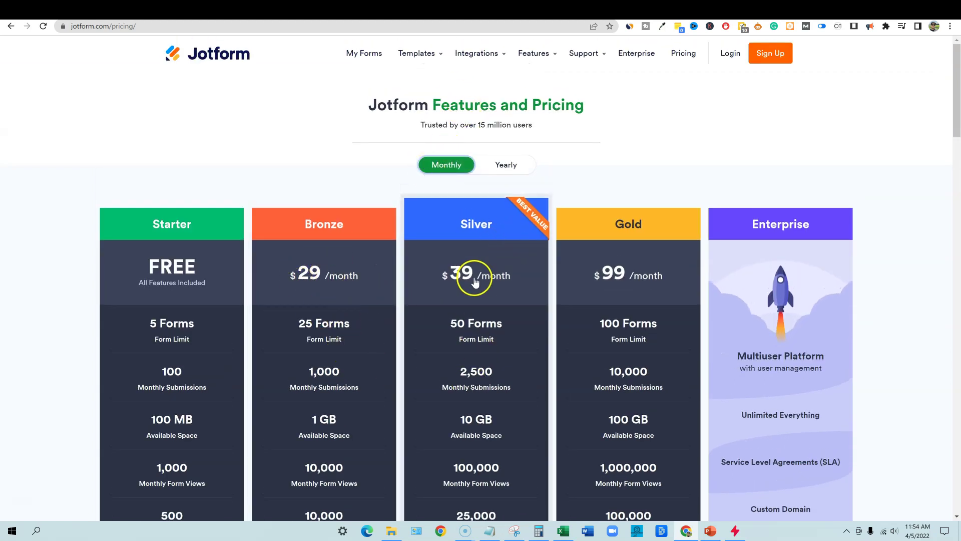
scroll(501, 300, "down", 2)
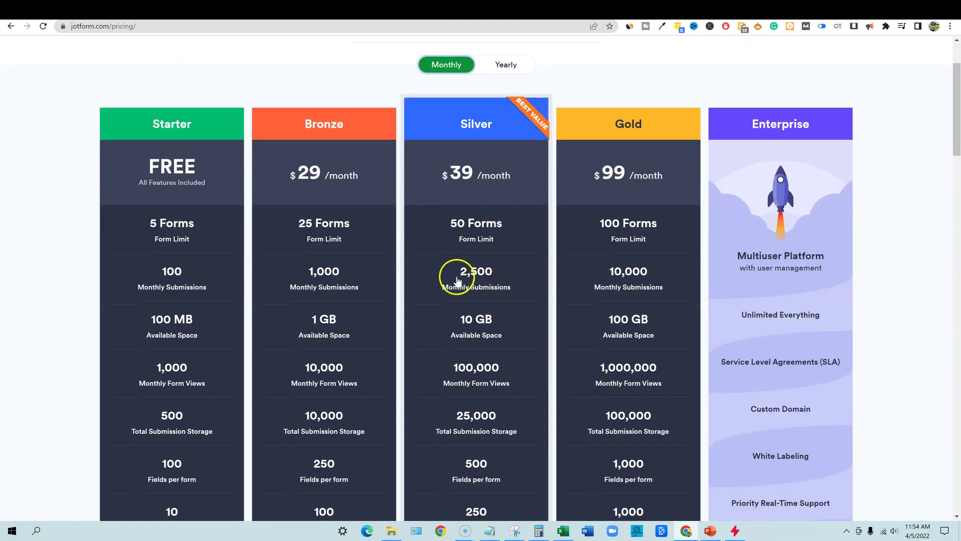
scroll(491, 270, "up", 2)
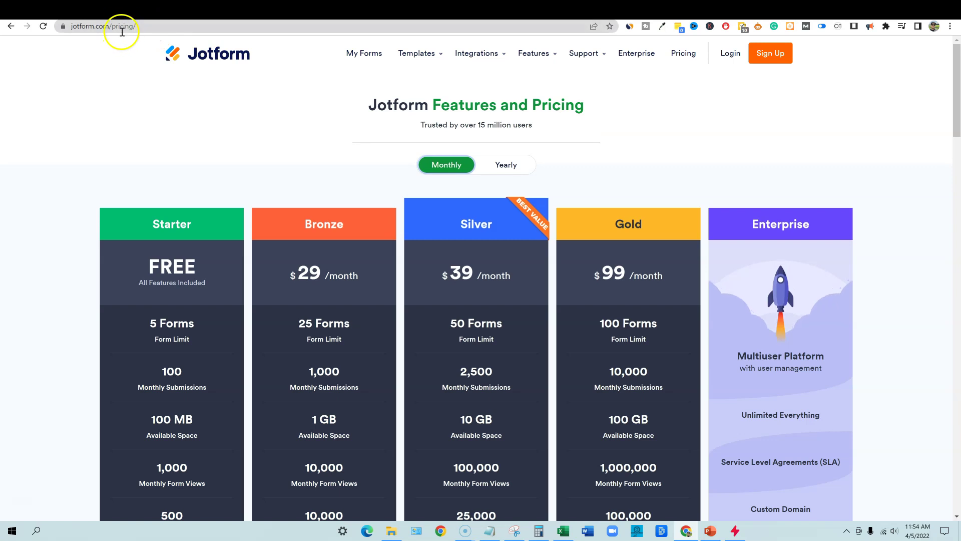
left_click(72, 10)
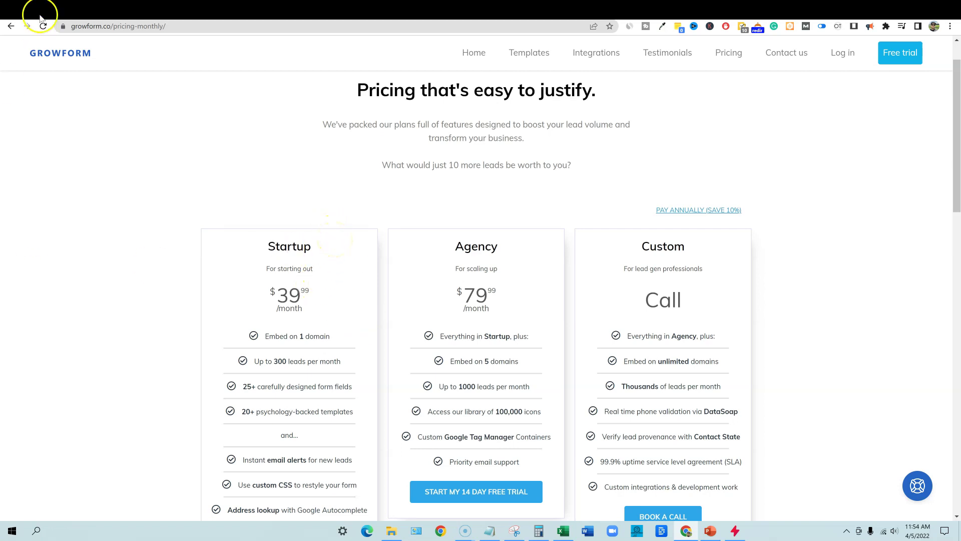
Review the AppSumo deal features, highlighting the embed-anywhere line and agency plan response and domain limits
left_click(52, 12)
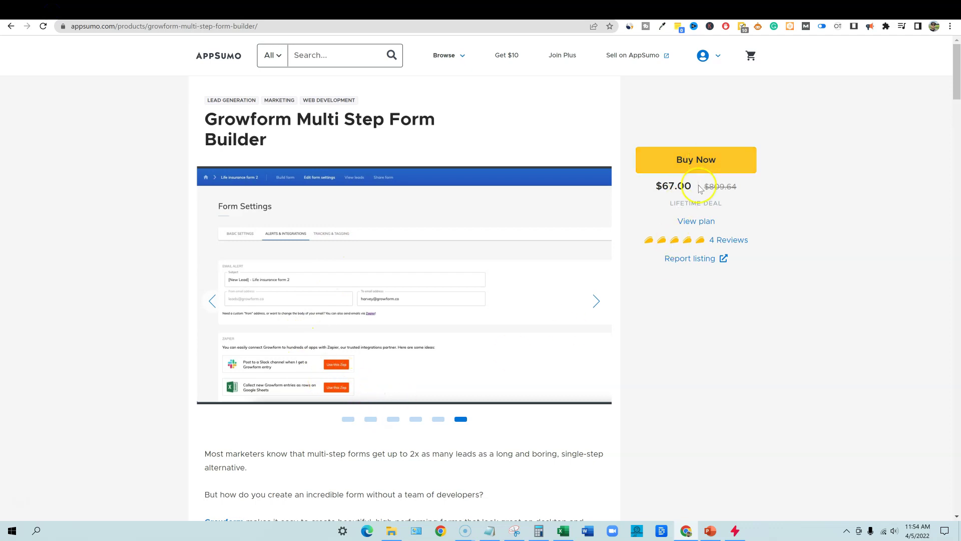
scroll(460, 316, "down", 11)
scroll(465, 319, "down", 4)
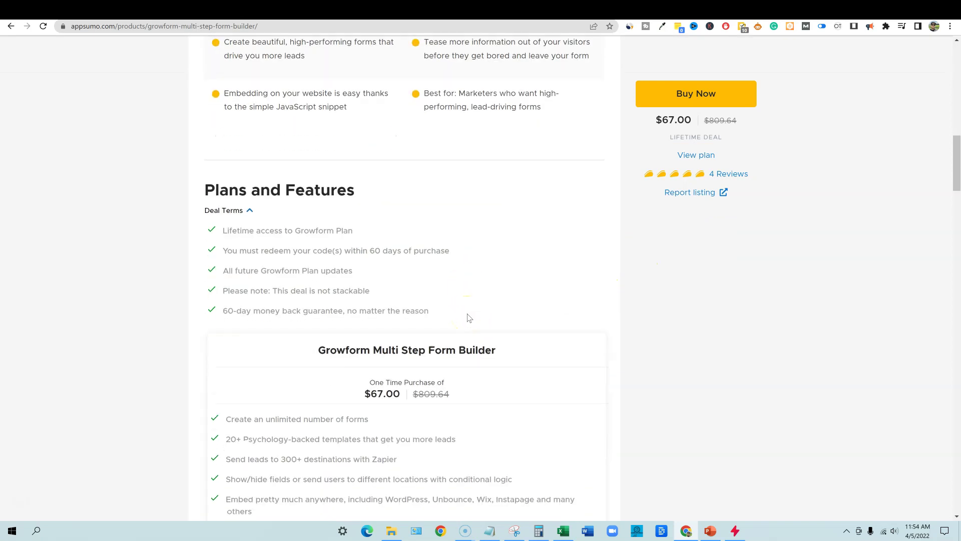
scroll(466, 314, "down", 4)
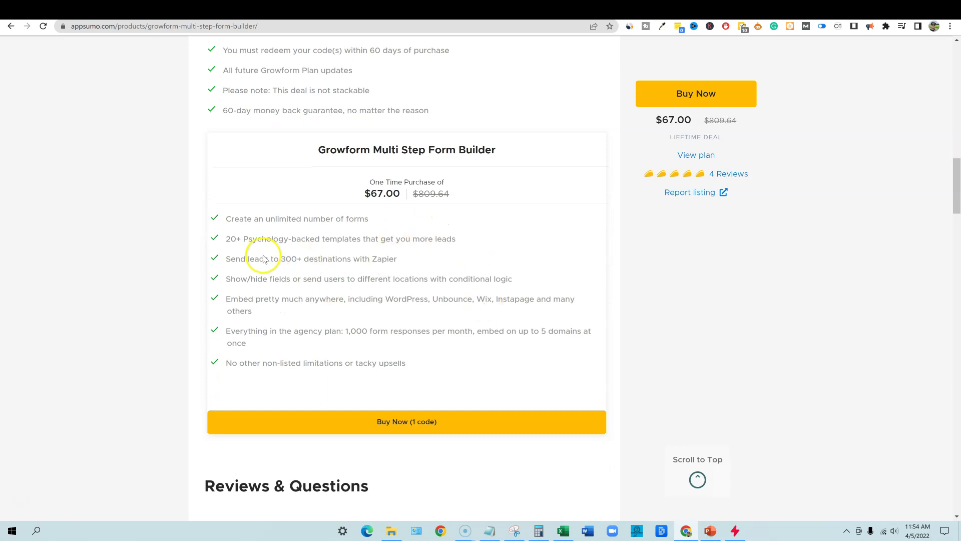
scroll(301, 258, "up", 1)
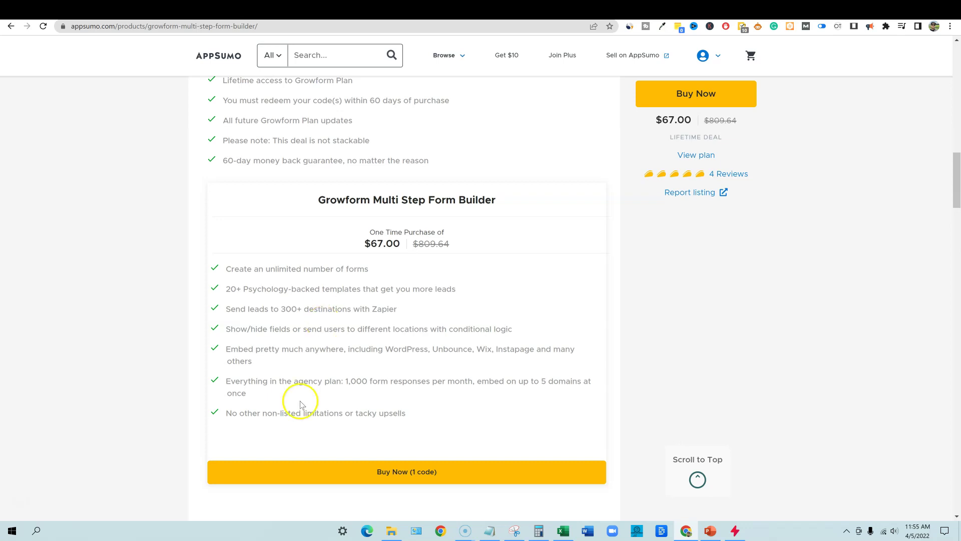
left_click_drag(260, 349, 383, 355)
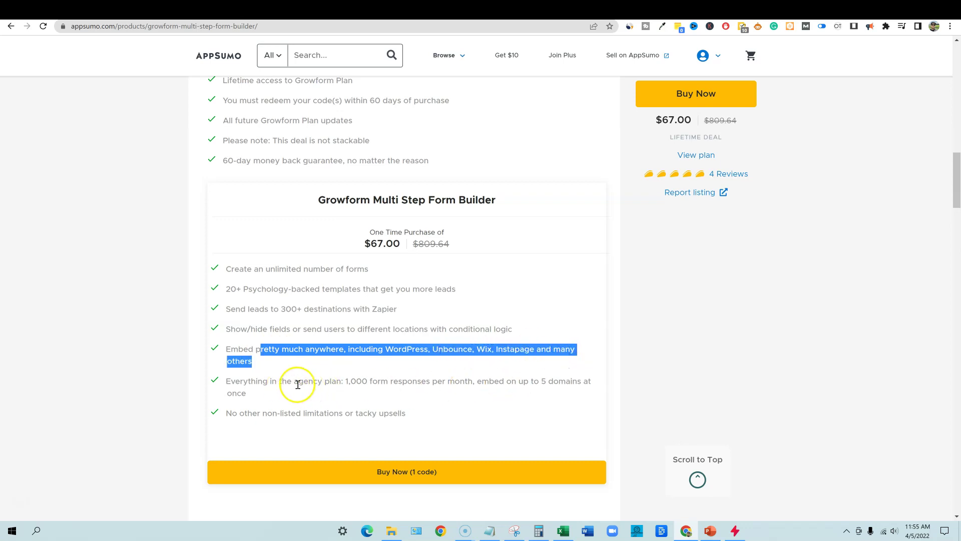
left_click_drag(341, 382, 515, 360)
left_click(505, 365)
scroll(504, 366, "down", 1)
scroll(504, 365, "up", 1)
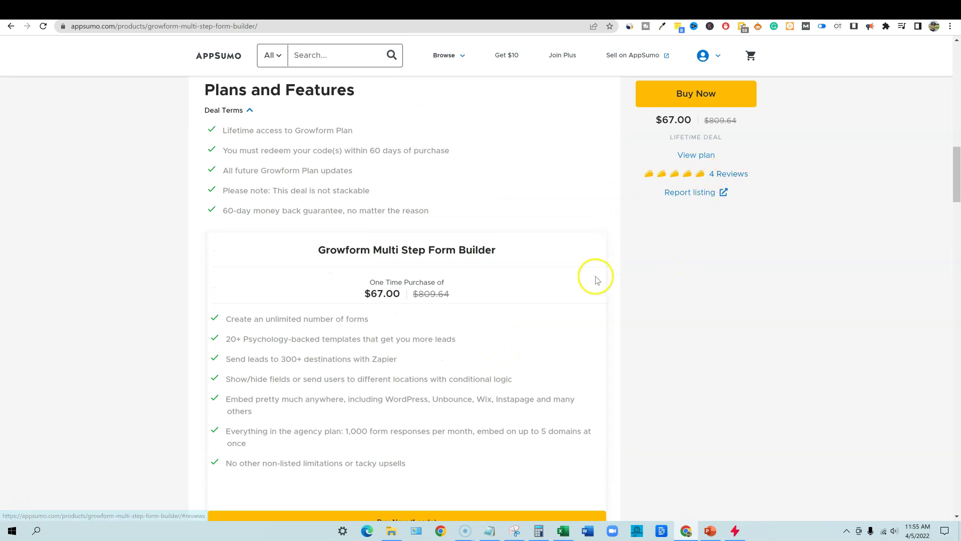
scroll(594, 274, "up", 8)
scroll(593, 295, "up", 8)
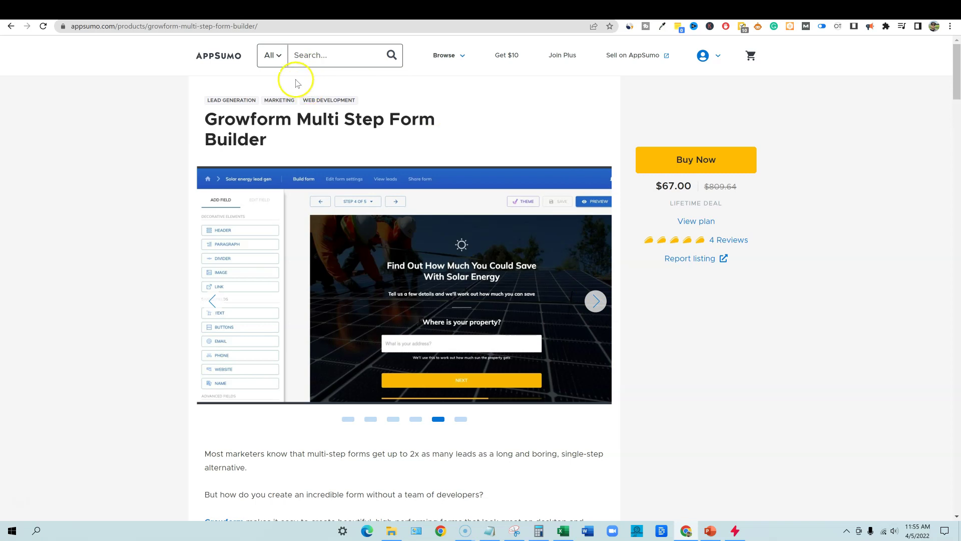
Open the Growform Templates gallery from the Growform tabs
left_click(104, 10)
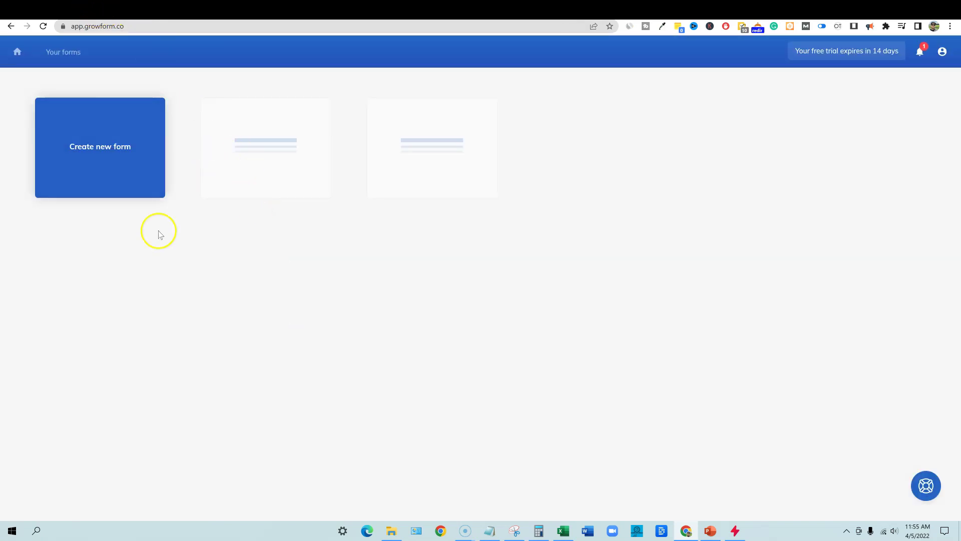
left_click(75, 9)
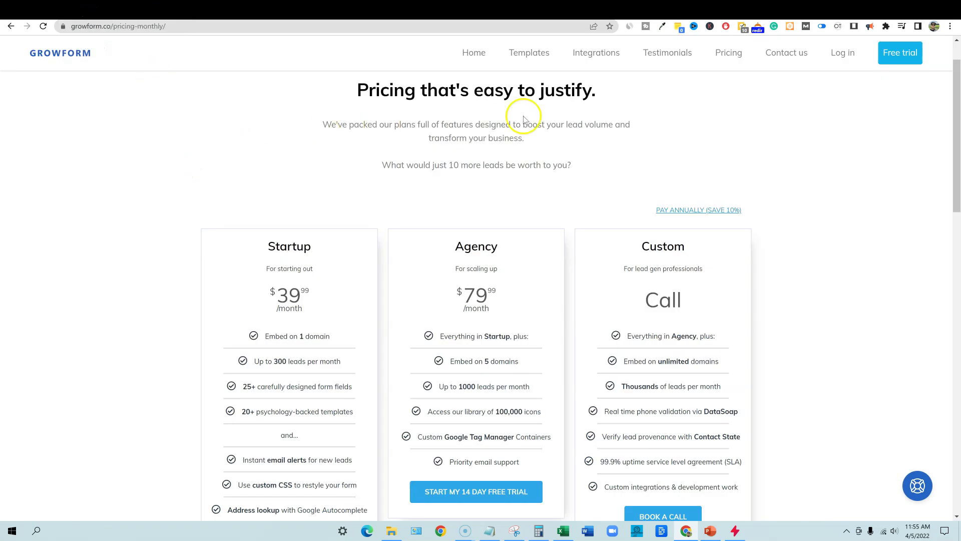
left_click(529, 53)
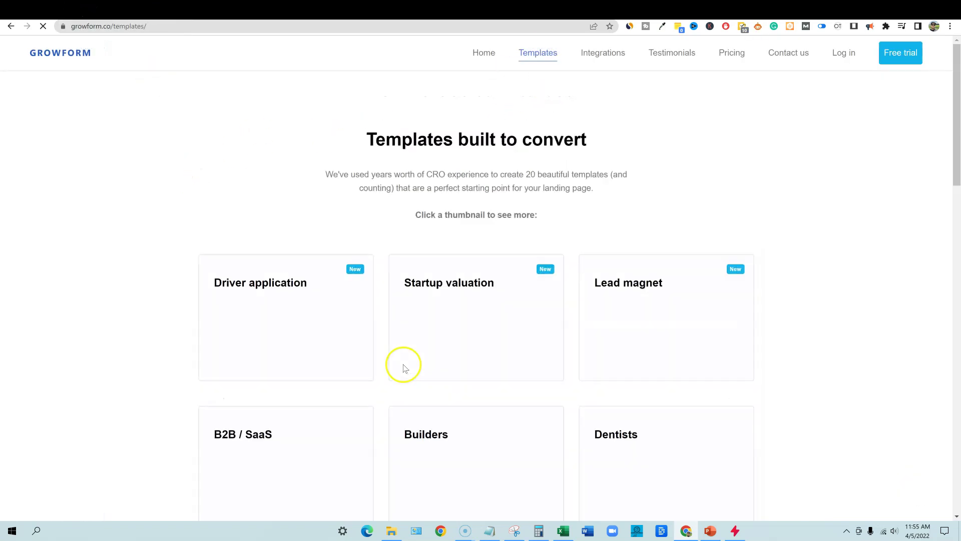
scroll(520, 401, "down", 3)
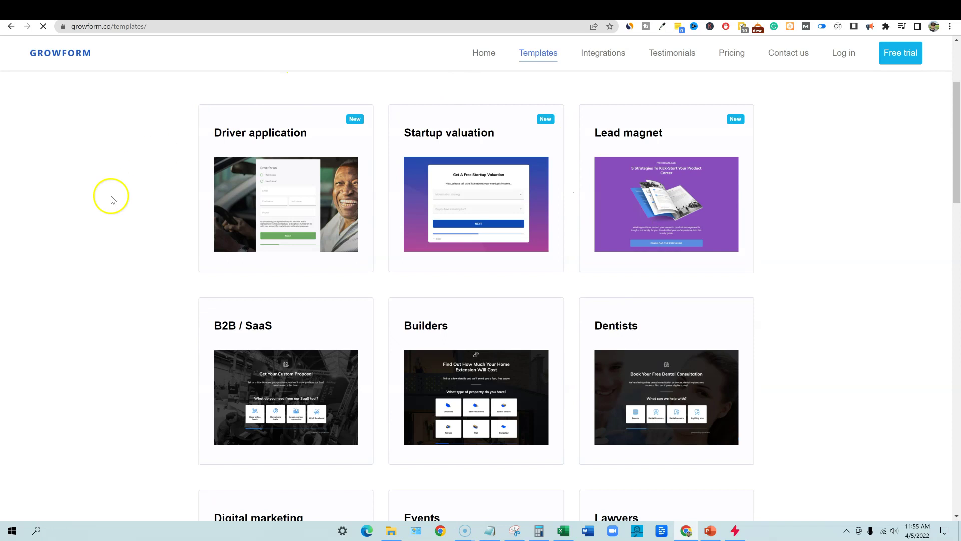
Preview Startup valuation: pick a visitor range, Affiliate revenue and No mailing list, then advance
left_click(488, 201)
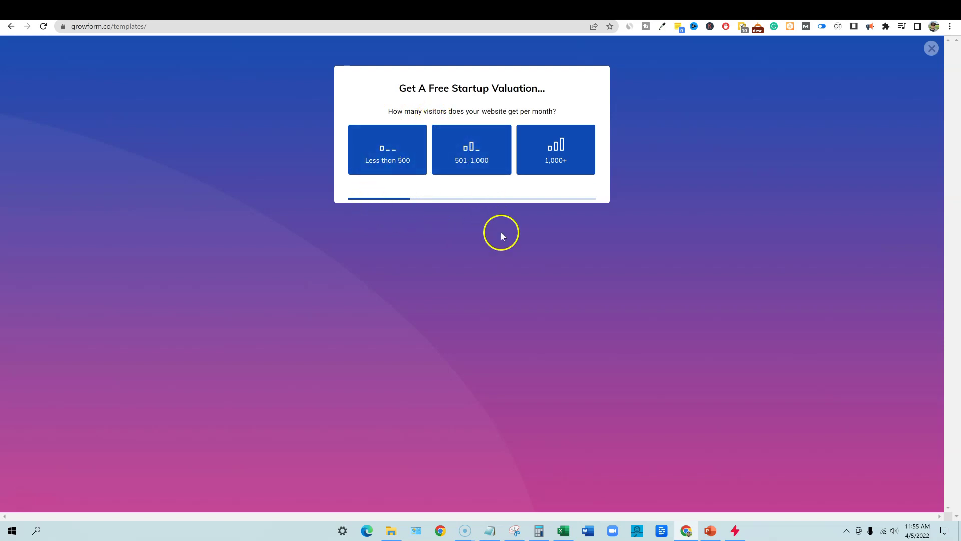
left_click(471, 159)
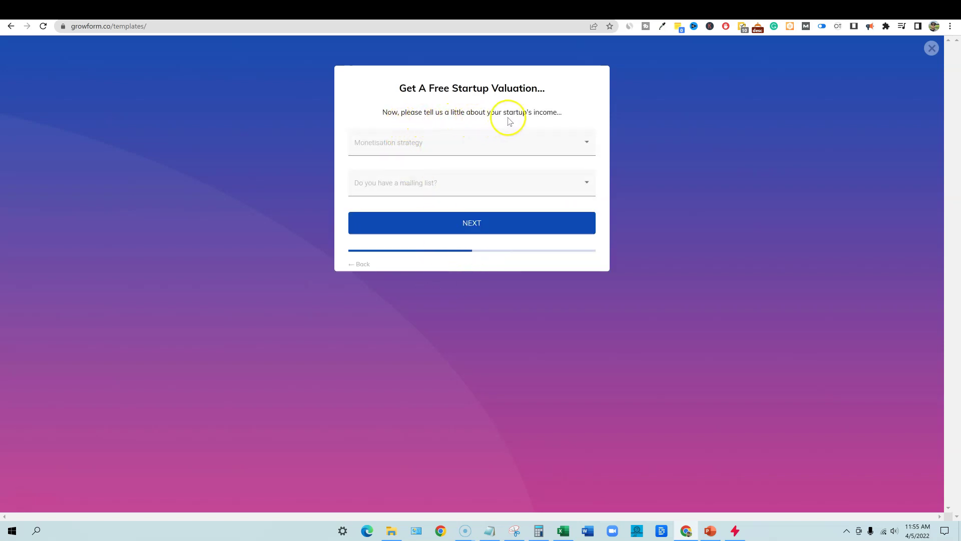
left_click(568, 150)
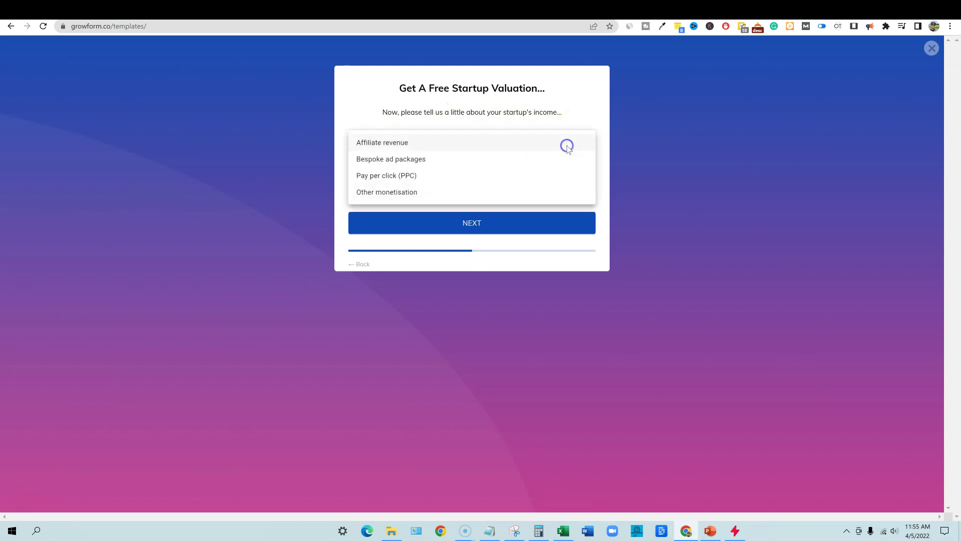
left_click(382, 143)
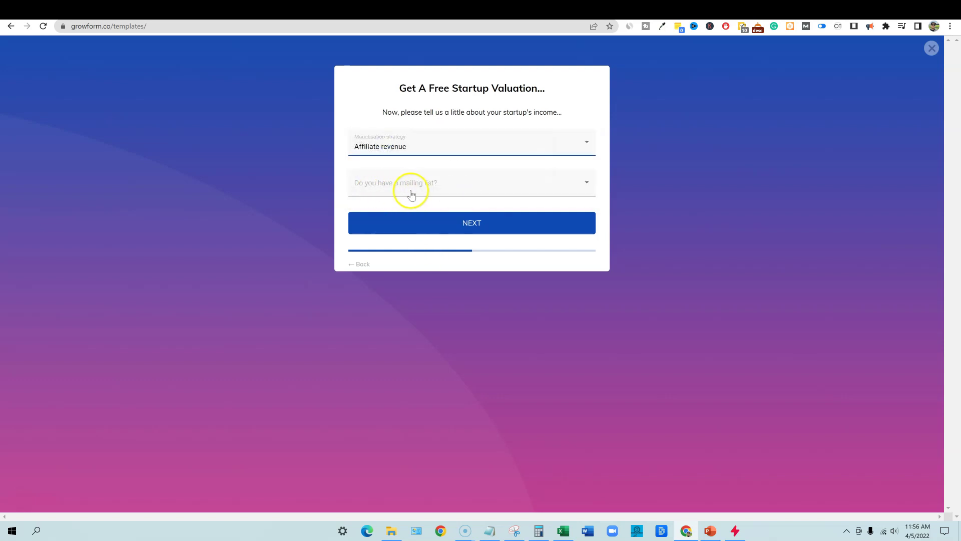
left_click(543, 192)
left_click(360, 198)
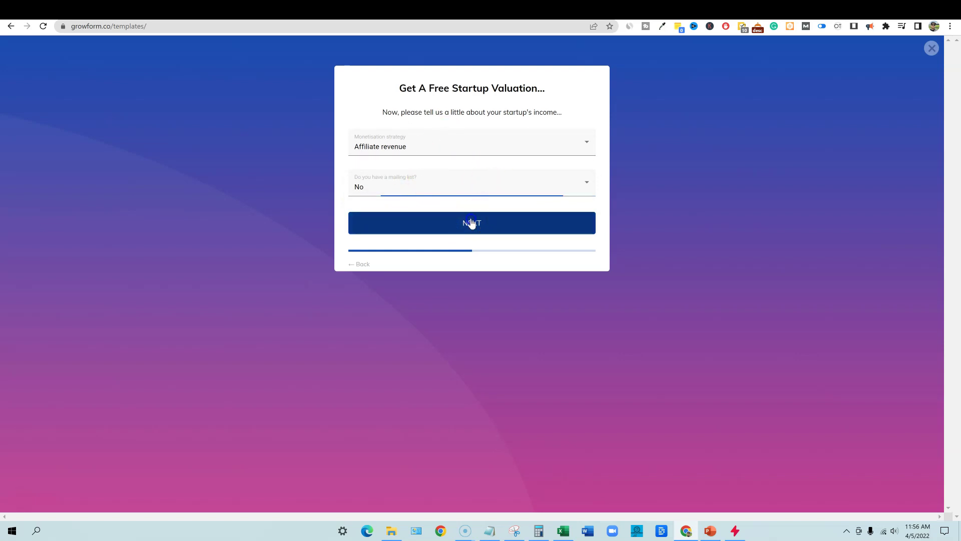
left_click(470, 223)
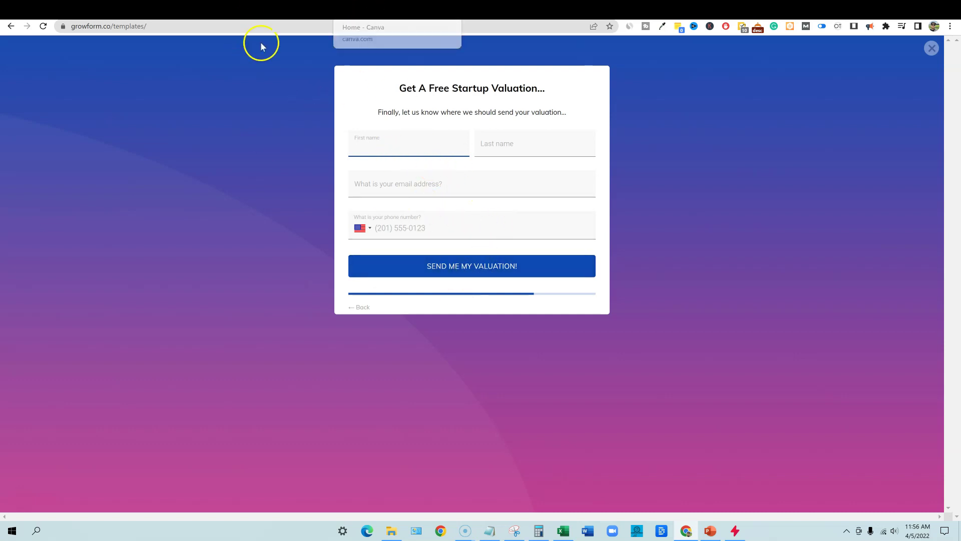
Go back to the template gallery and scroll through templates from B2B / SaaS to Bonus: Toptal form
left_click(11, 25)
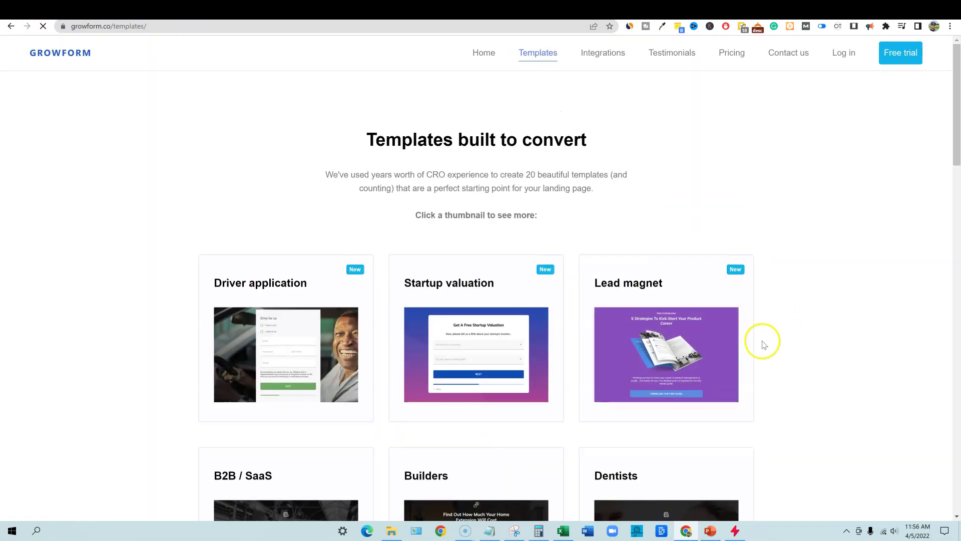
scroll(773, 346, "down", 8)
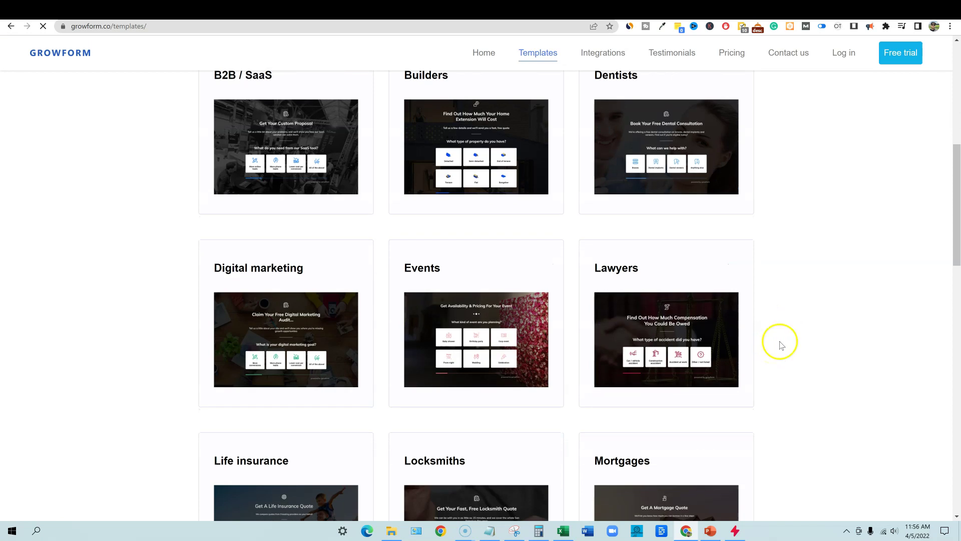
scroll(732, 257, "up", 3)
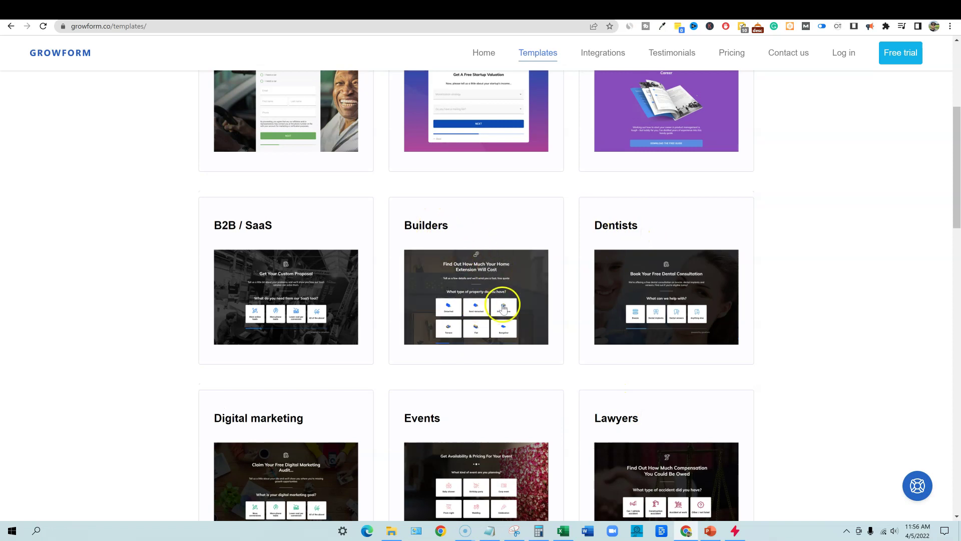
scroll(289, 149, "down", 3)
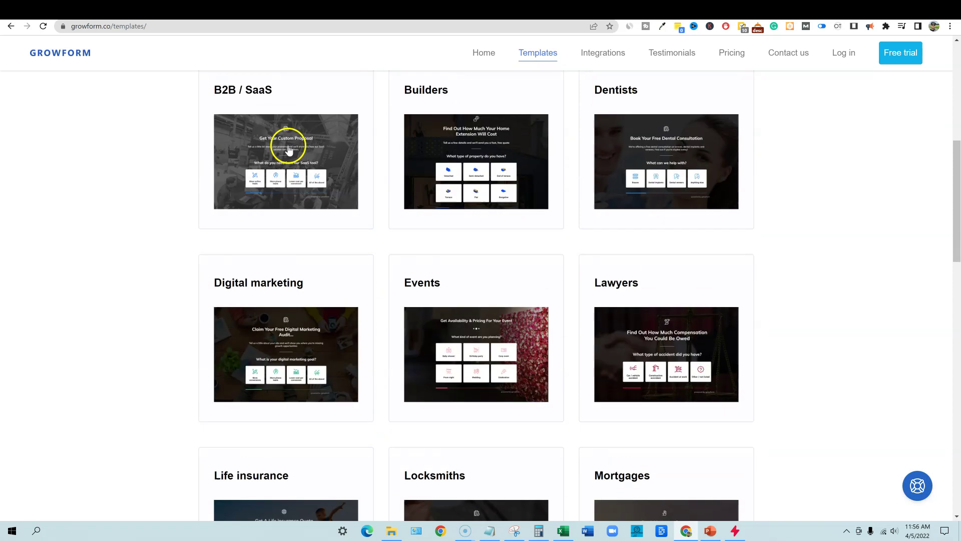
scroll(290, 149, "up", 2)
scroll(305, 182, "down", 3)
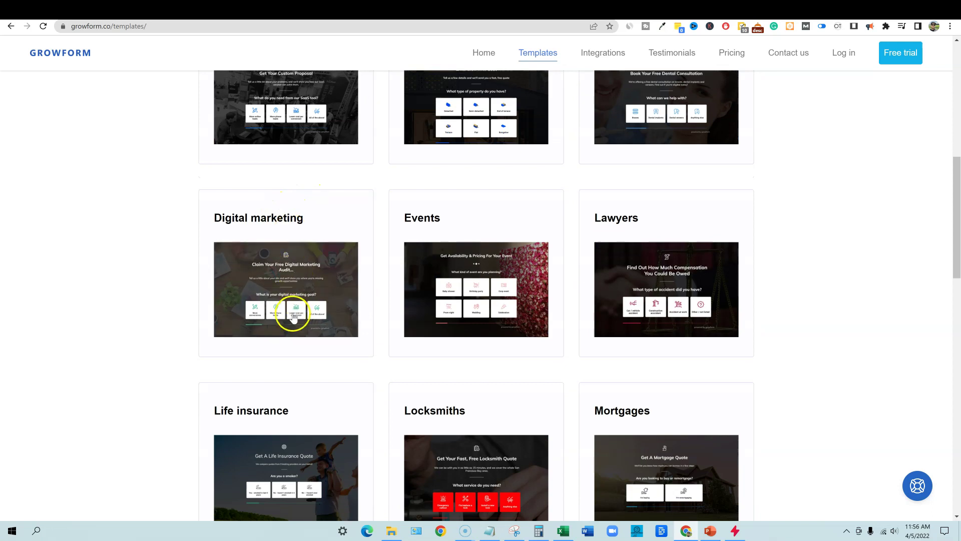
scroll(295, 316, "down", 7)
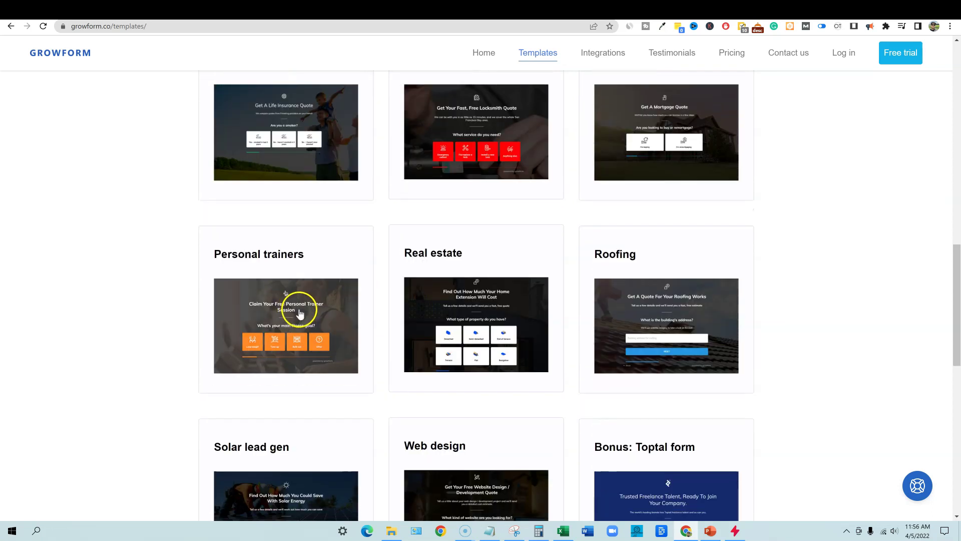
scroll(302, 309, "down", 7)
scroll(304, 303, "up", 4)
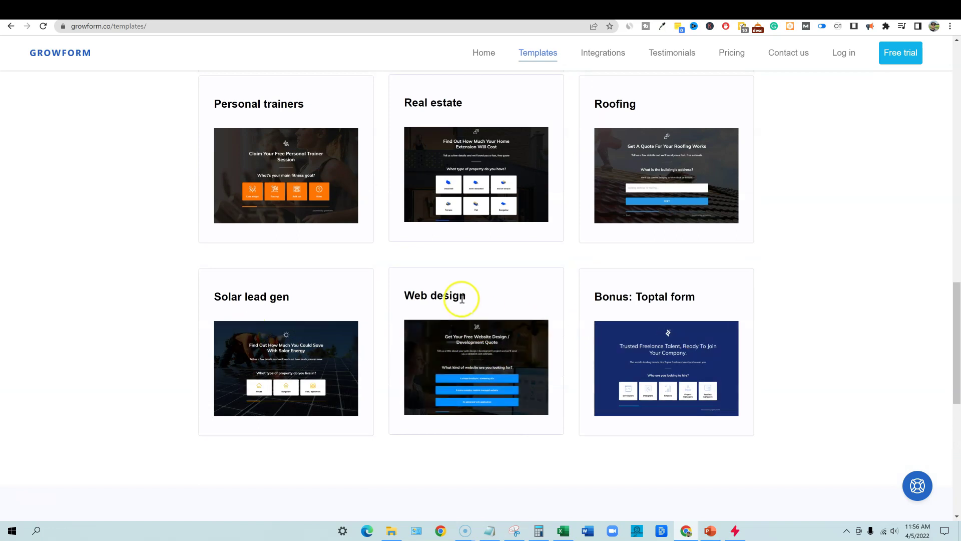
scroll(381, 304, "up", 7)
scroll(339, 302, "up", 4)
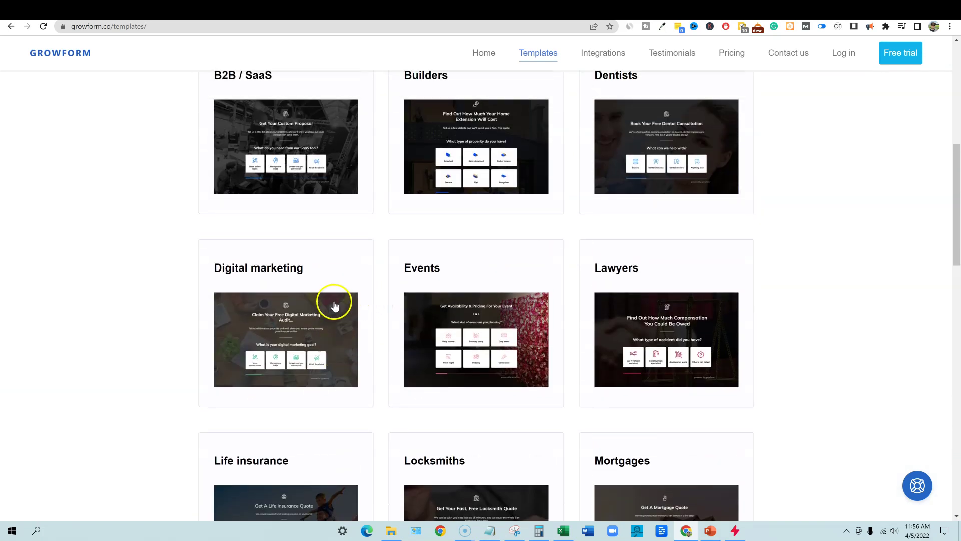
Preview Digital marketing audit, choose a goal and the $5,000 - $10,000 p/m budget, reaching the website field
left_click(332, 304)
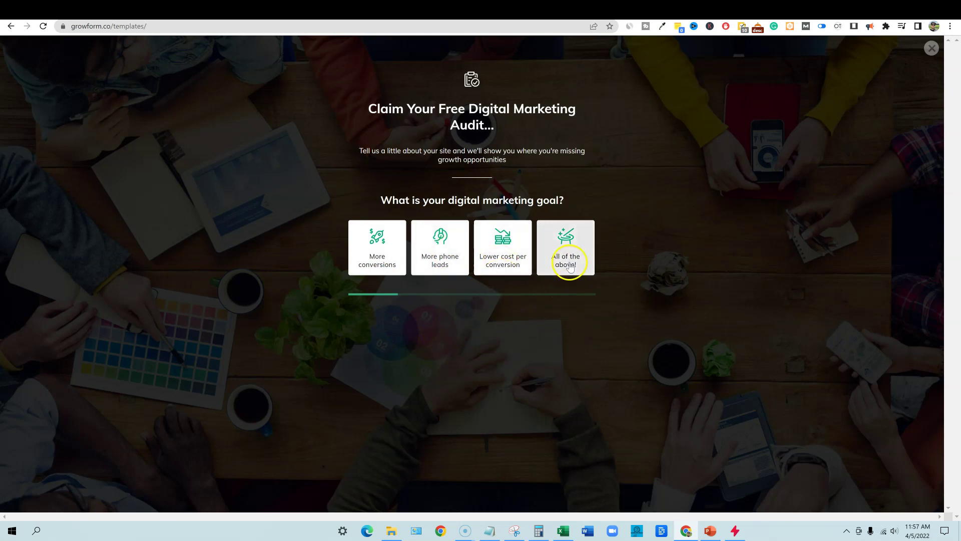
left_click(377, 255)
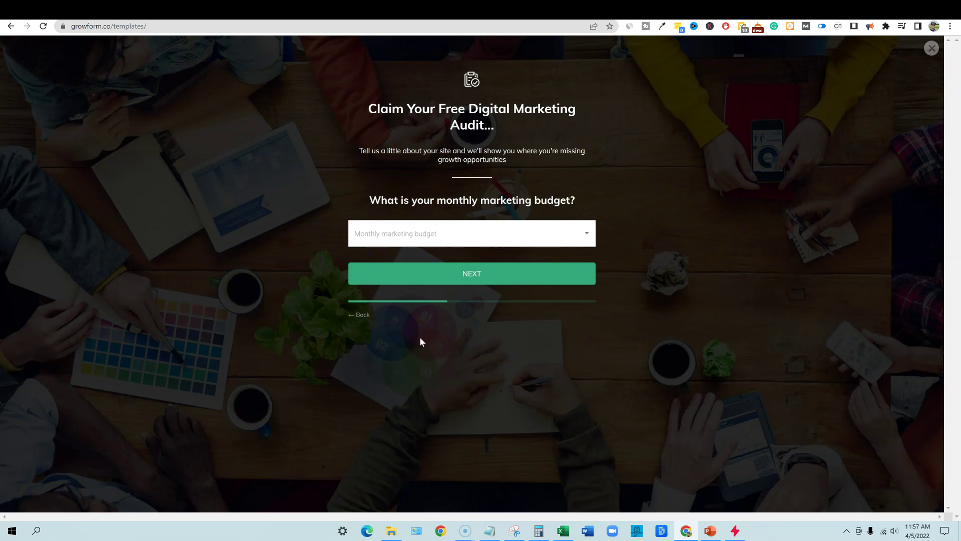
left_click(476, 257)
left_click(485, 240)
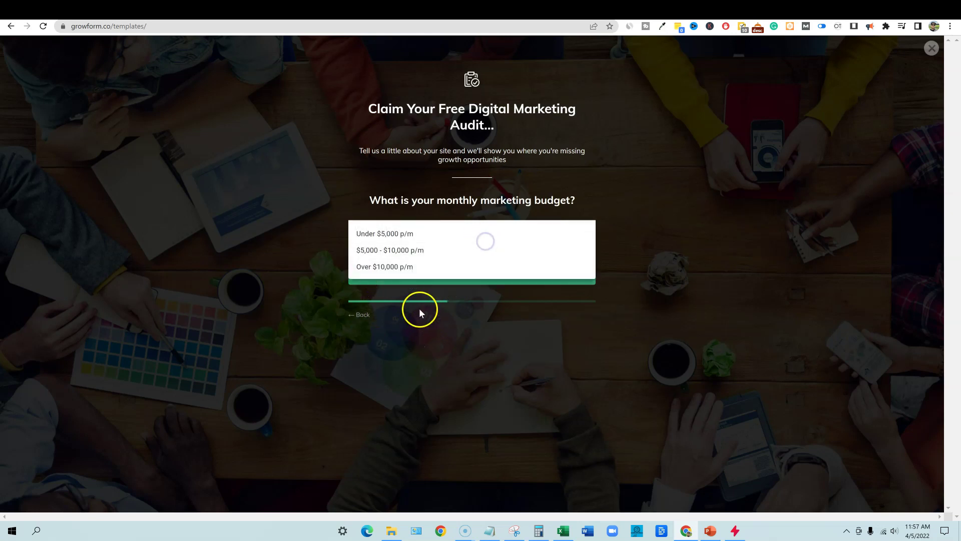
left_click(386, 250)
left_click(474, 273)
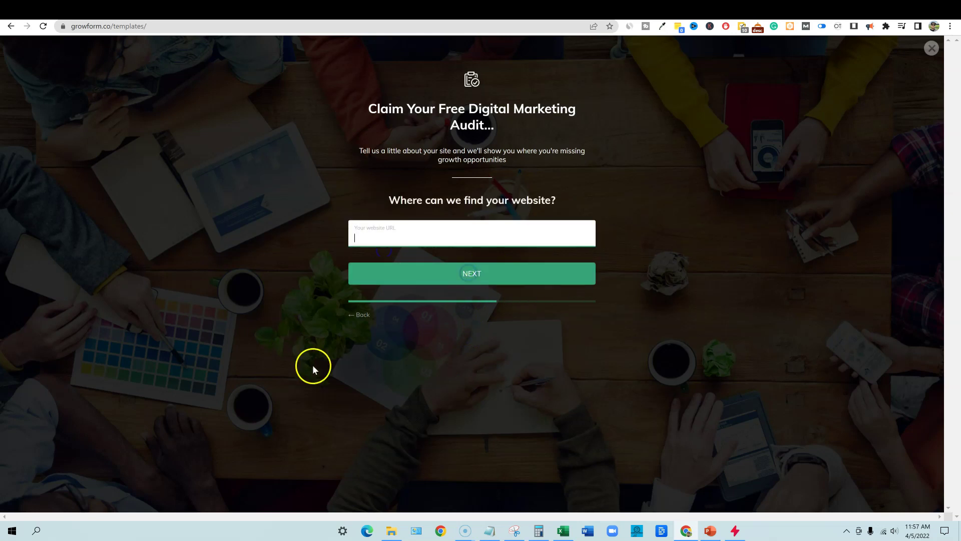
left_click(450, 235)
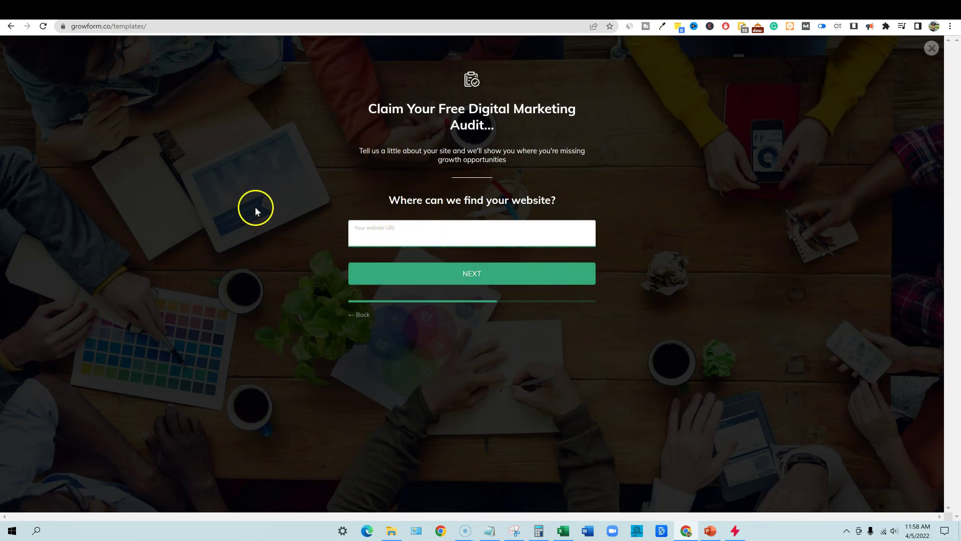
Go from the pricing page to Growform's Integrations page and scroll through its Zapier integrations content
left_click(11, 26)
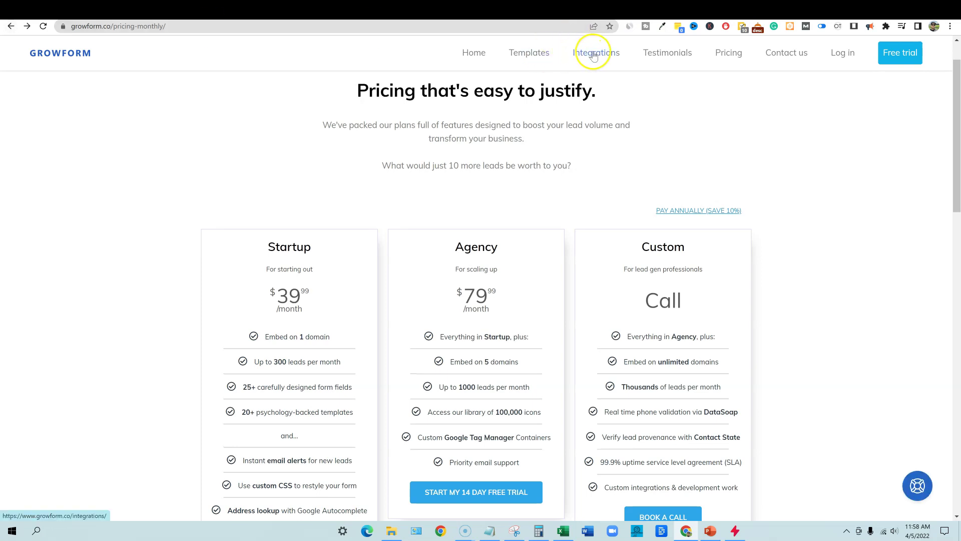
left_click(596, 52)
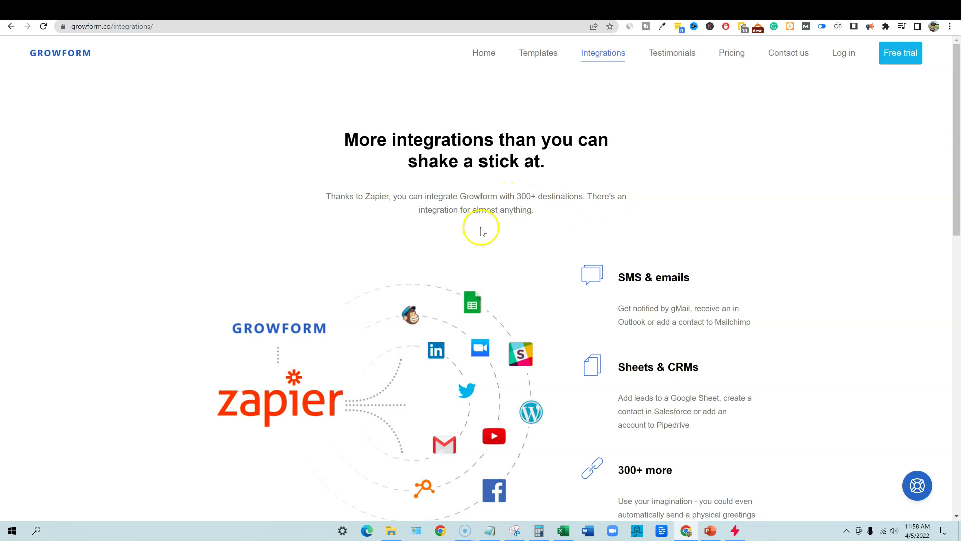
scroll(451, 232, "down", 1)
scroll(452, 232, "down", 4)
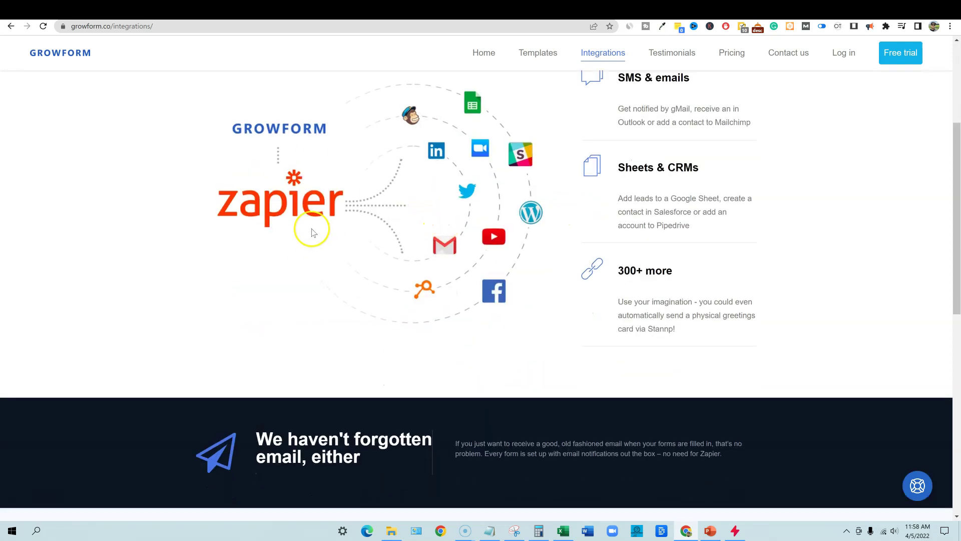
scroll(300, 230, "up", 2)
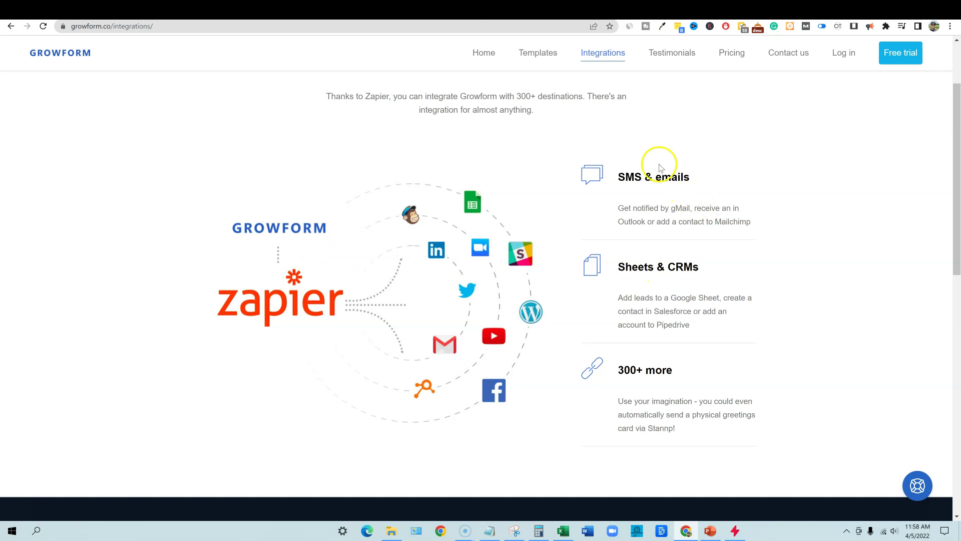
scroll(526, 348, "down", 6)
scroll(525, 344, "down", 6)
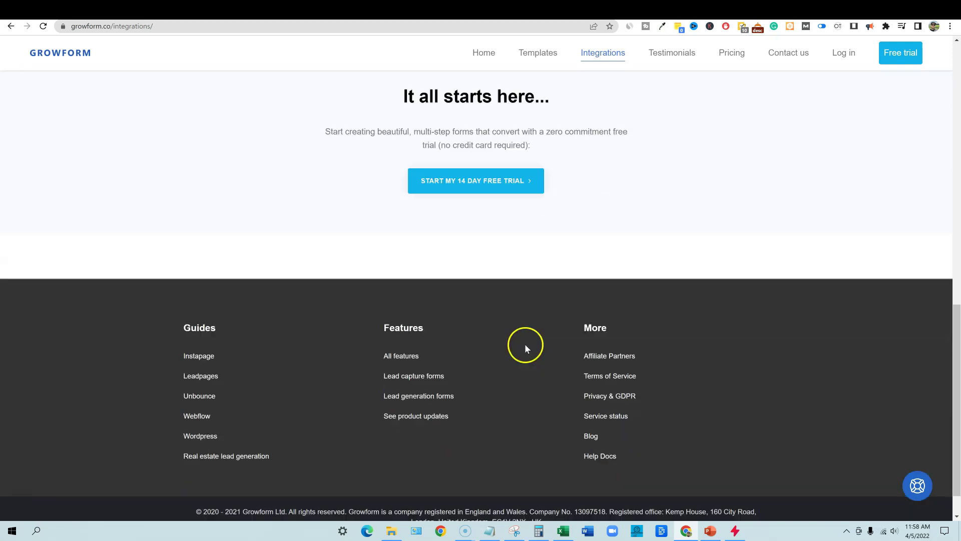
scroll(519, 334, "up", 4)
scroll(450, 301, "up", 6)
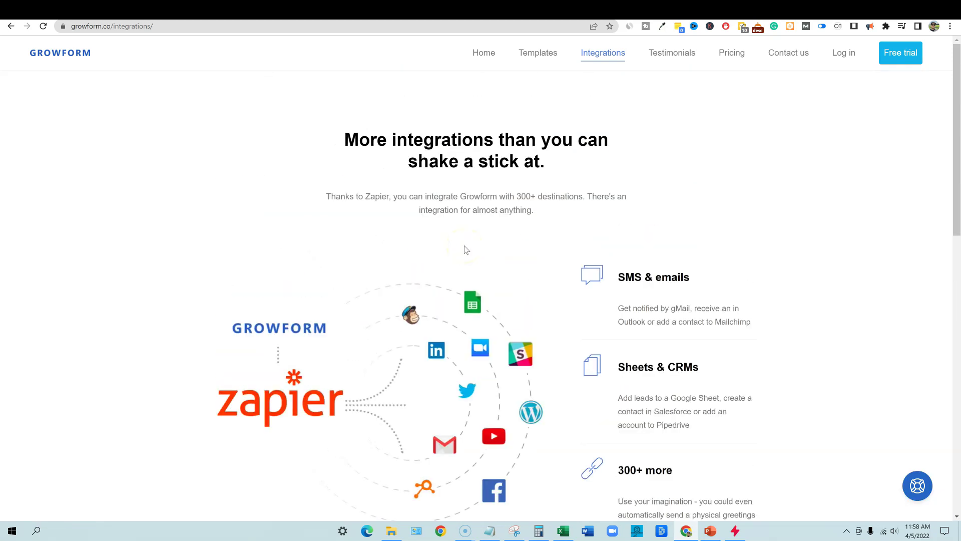
scroll(310, 353, "down", 8)
scroll(300, 347, "down", 2)
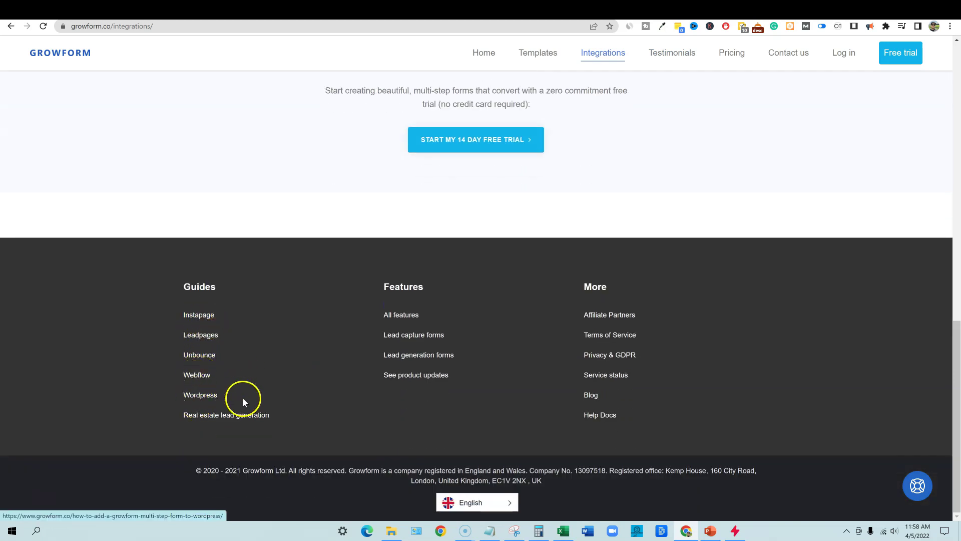
scroll(791, 294, "up", 10)
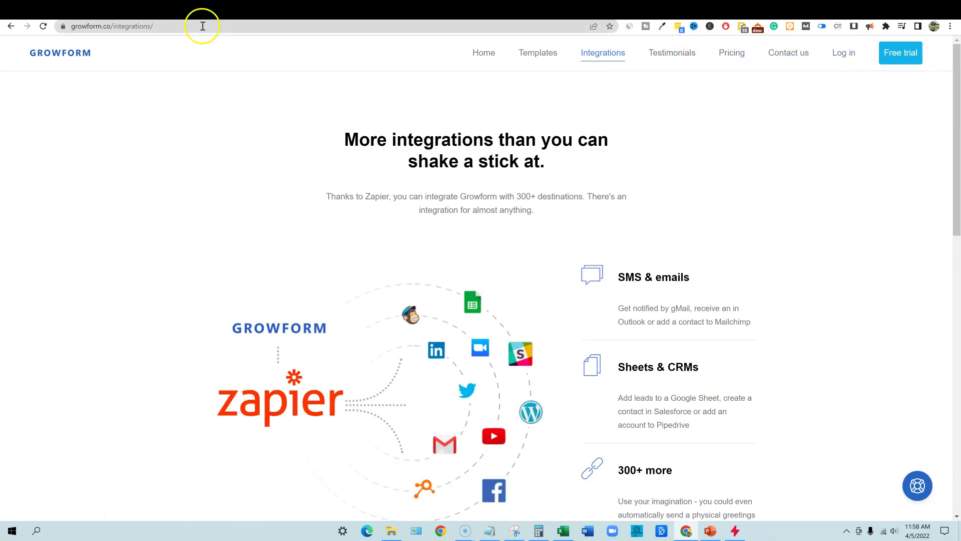
From Your forms, create 'Enterprise Web Design' using the Web or app development services template
left_click(111, 11)
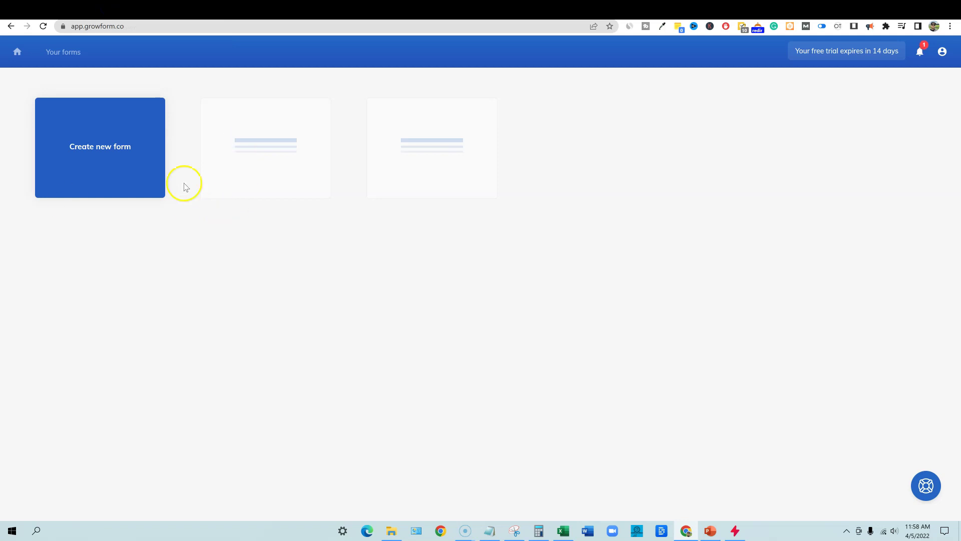
left_click(107, 147)
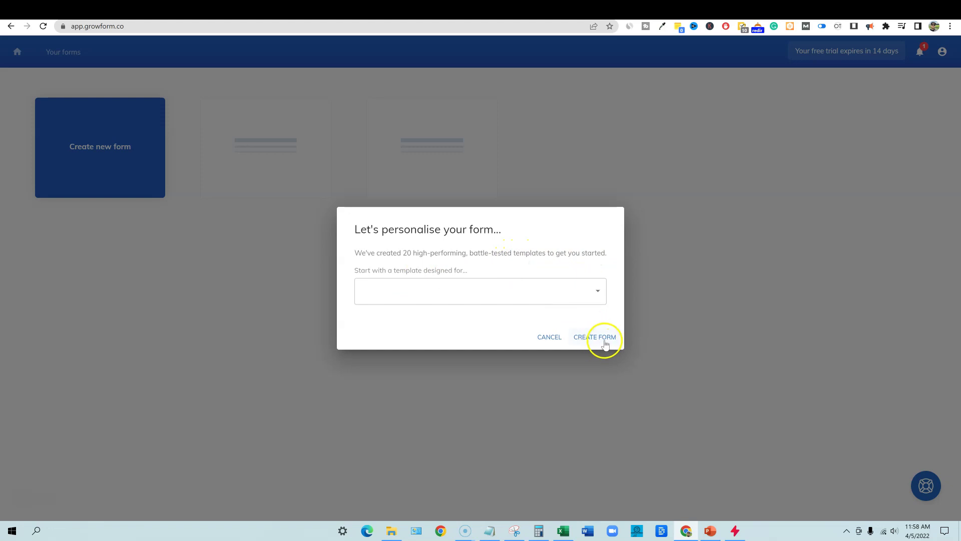
left_click(583, 293)
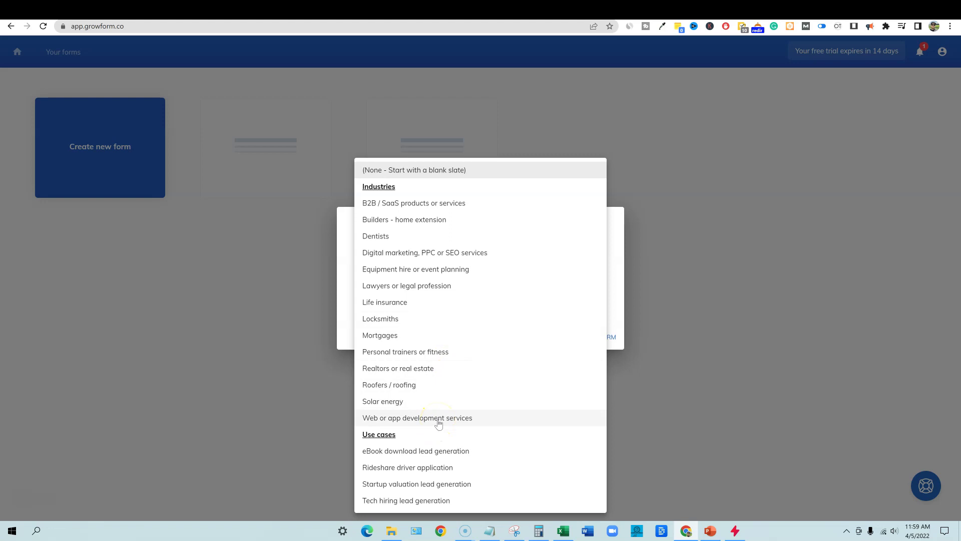
left_click(438, 422)
left_click(411, 326)
left_click(468, 318)
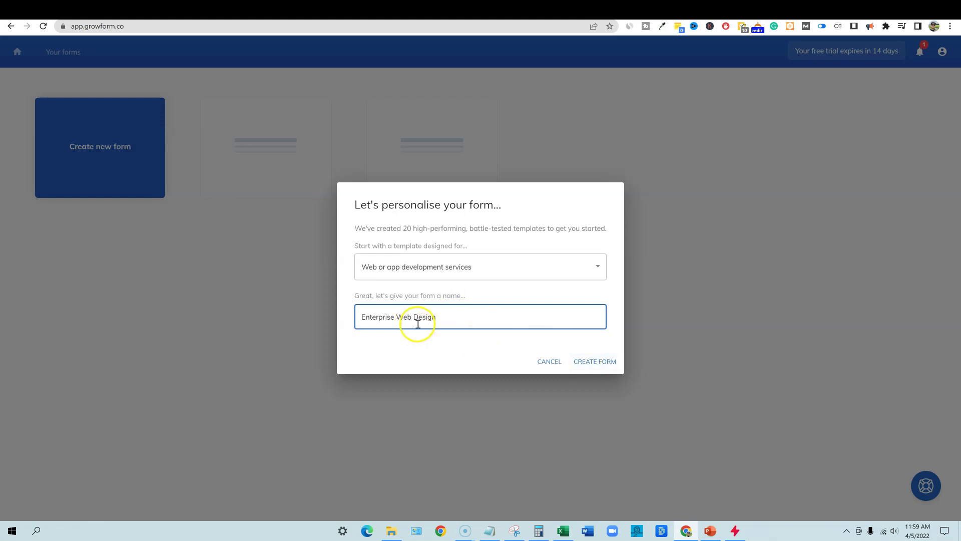
left_click(599, 362)
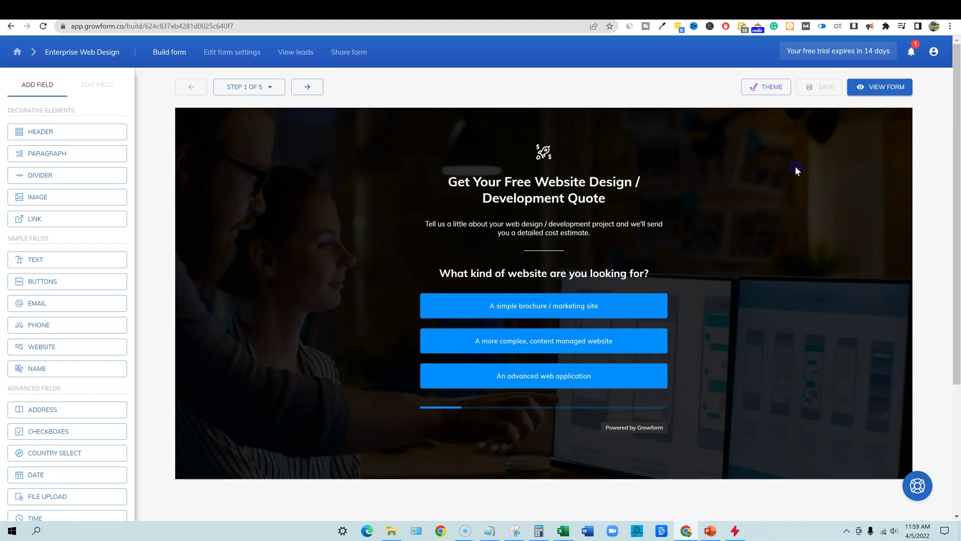
In the theme settings, set the parent container background to the solid colour #218DBC
left_click(765, 87)
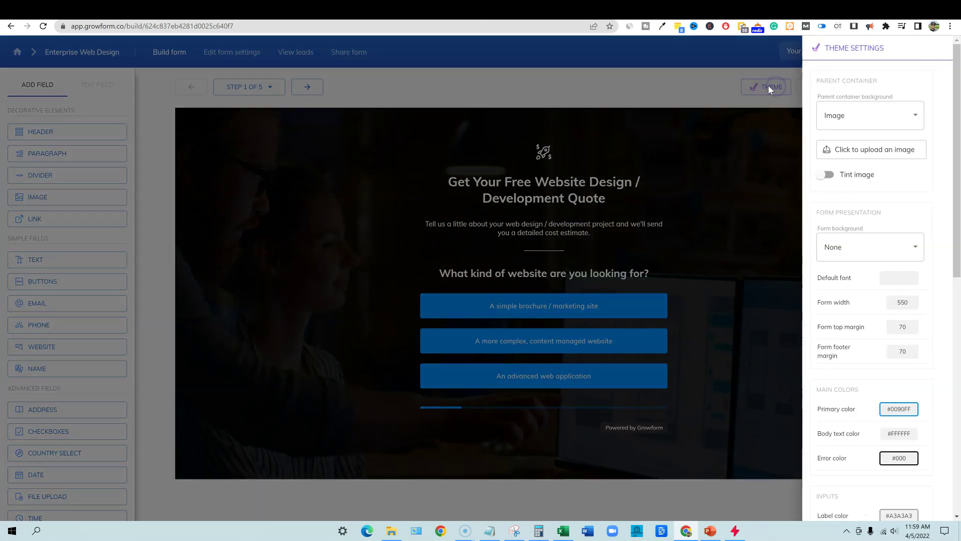
left_click(870, 116)
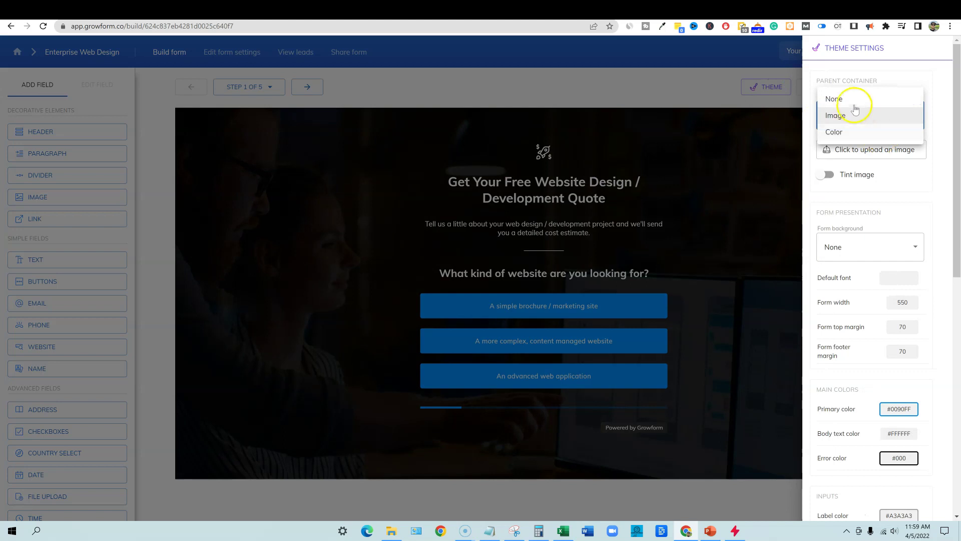
left_click(845, 134)
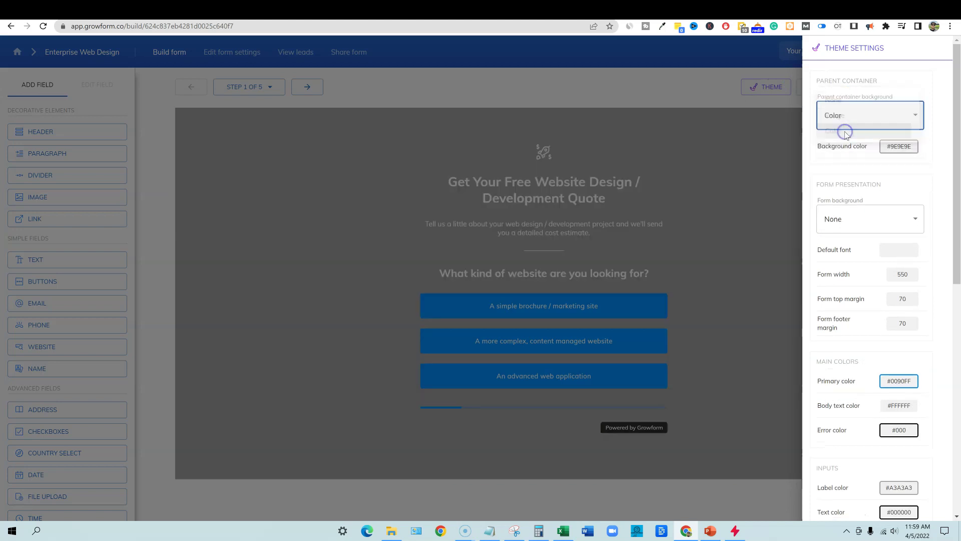
left_click(898, 146)
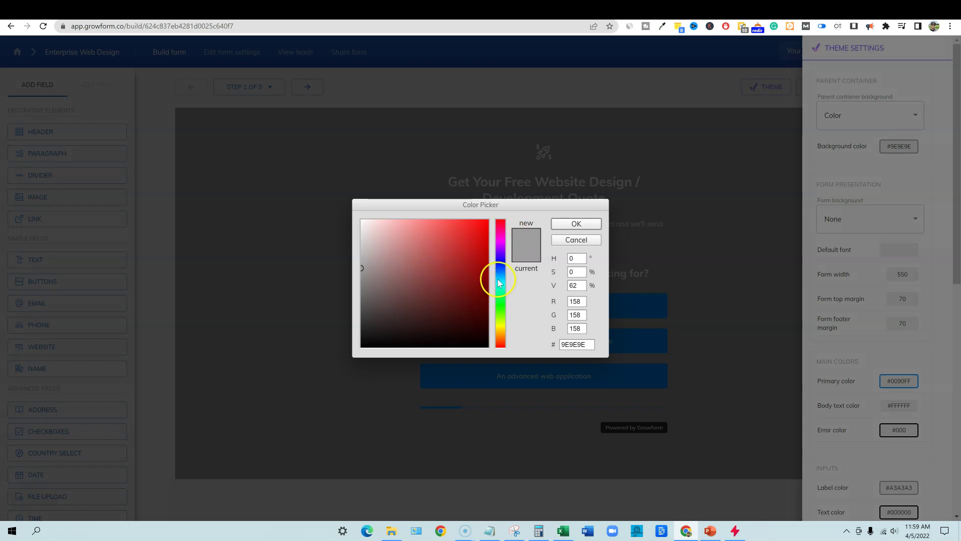
left_click_drag(504, 270, 504, 280)
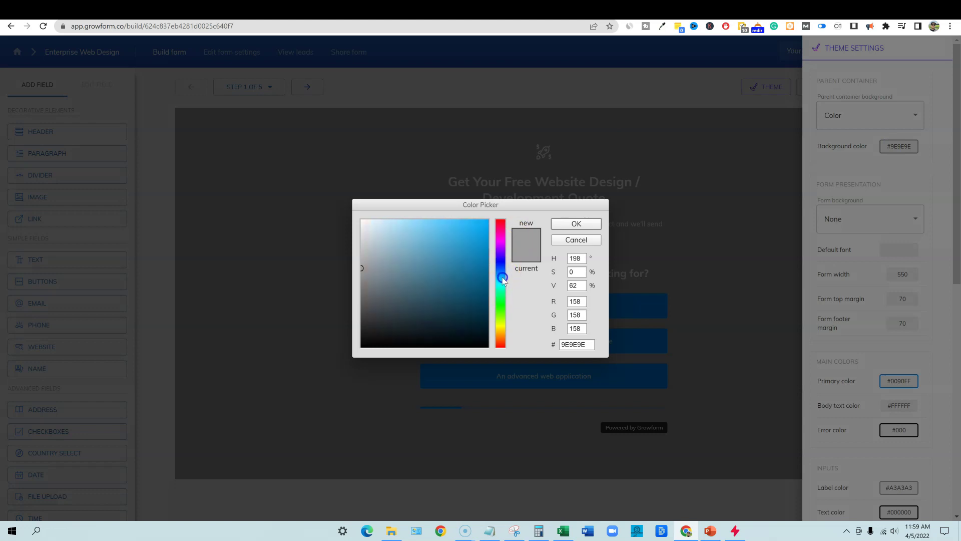
left_click(466, 254)
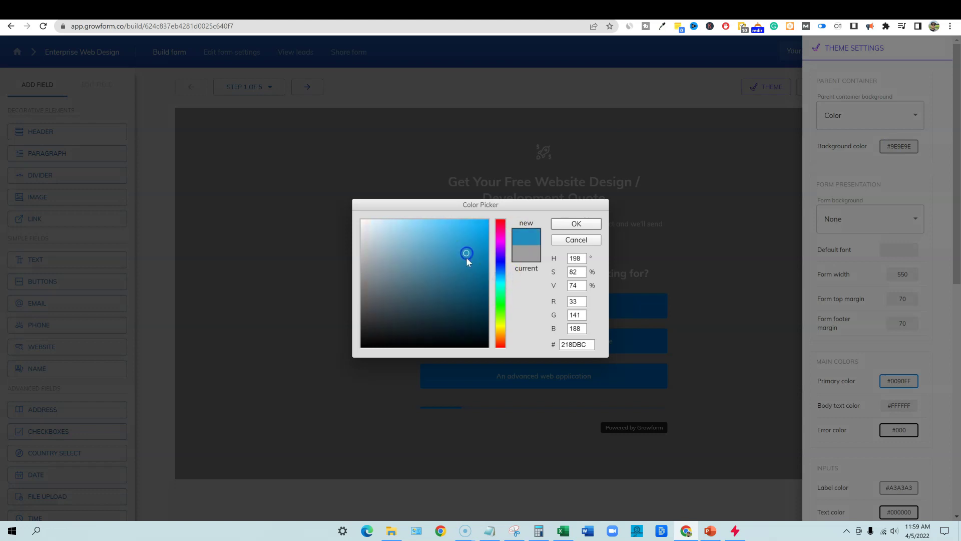
left_click(591, 224)
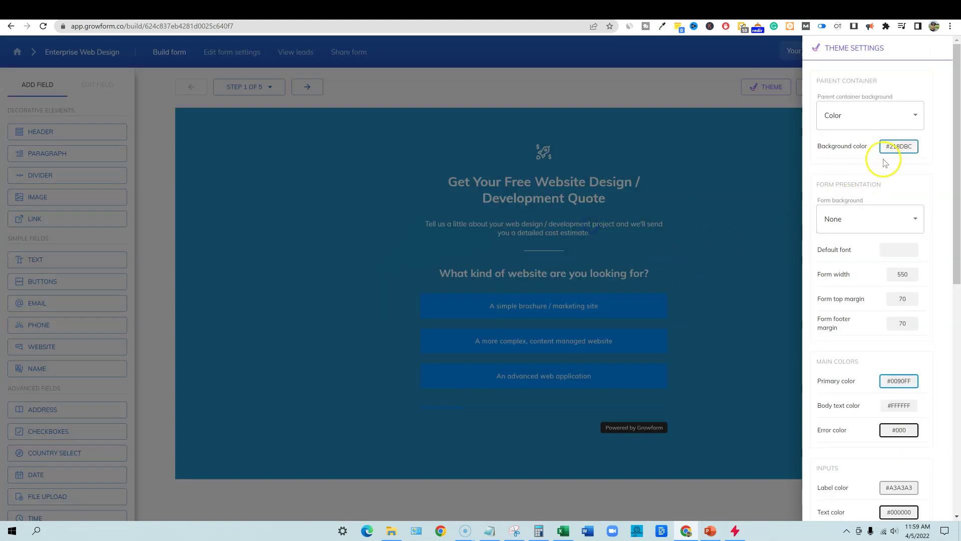
Keep the form background set to None and close the theme settings
left_click(913, 222)
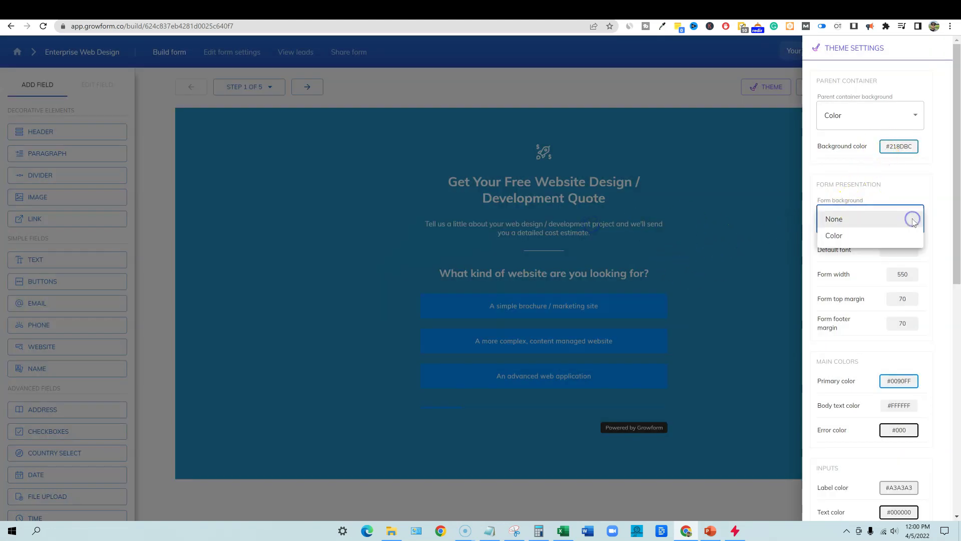
left_click(929, 185)
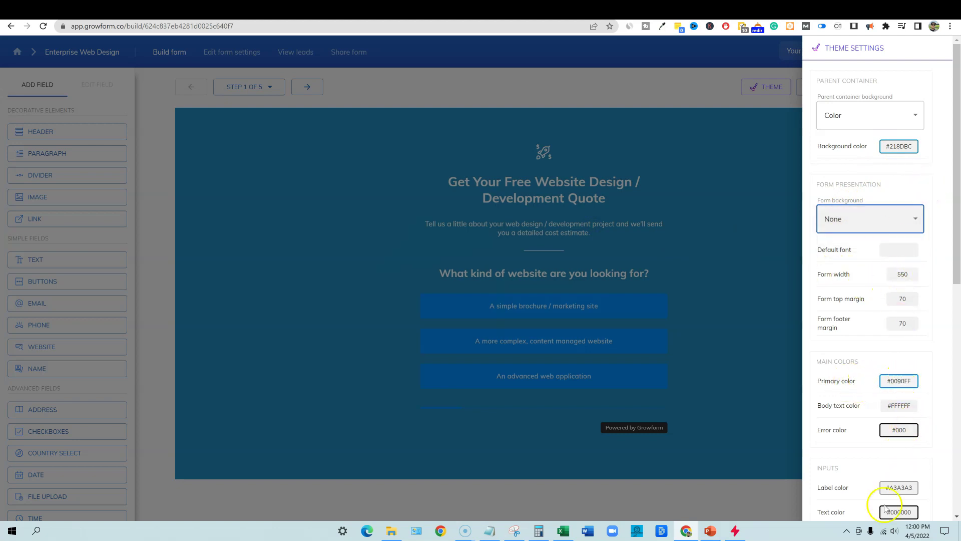
scroll(884, 400, "down", 7)
scroll(901, 322, "down", 2)
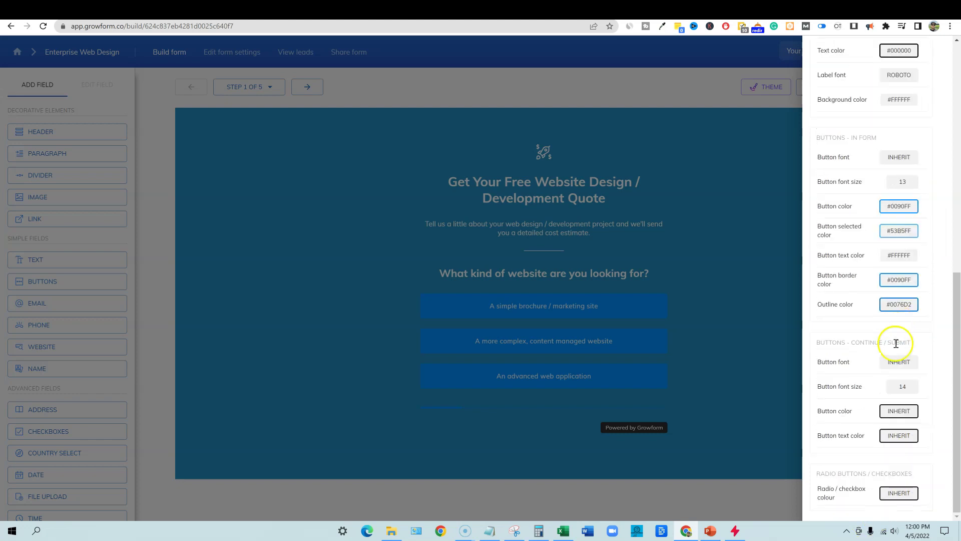
scroll(871, 419, "up", 9)
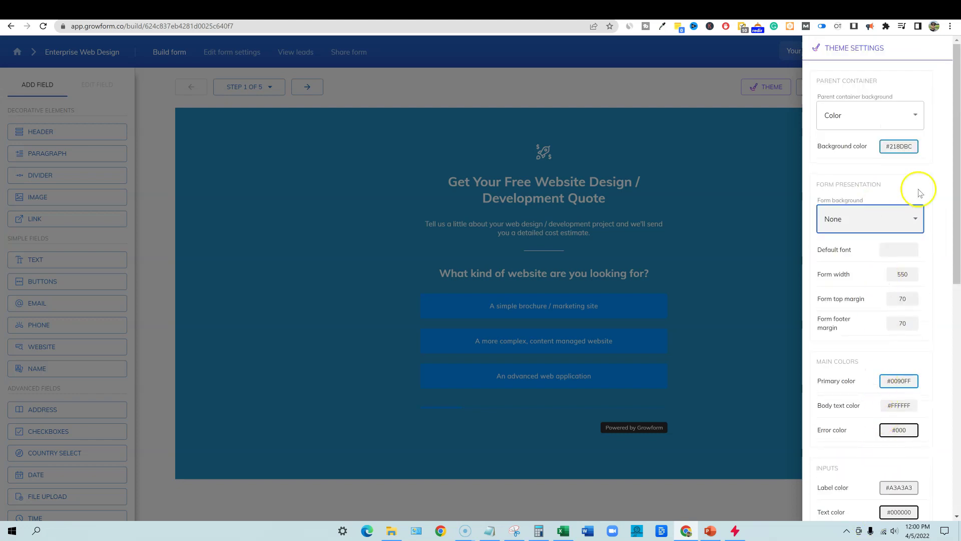
left_click(744, 124)
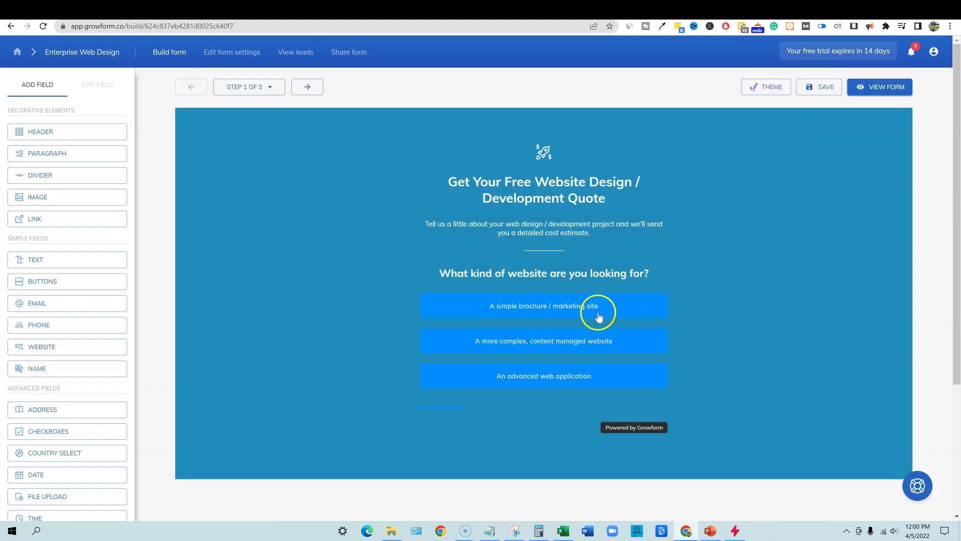
Change the background colour to the near-black #151616
left_click(771, 88)
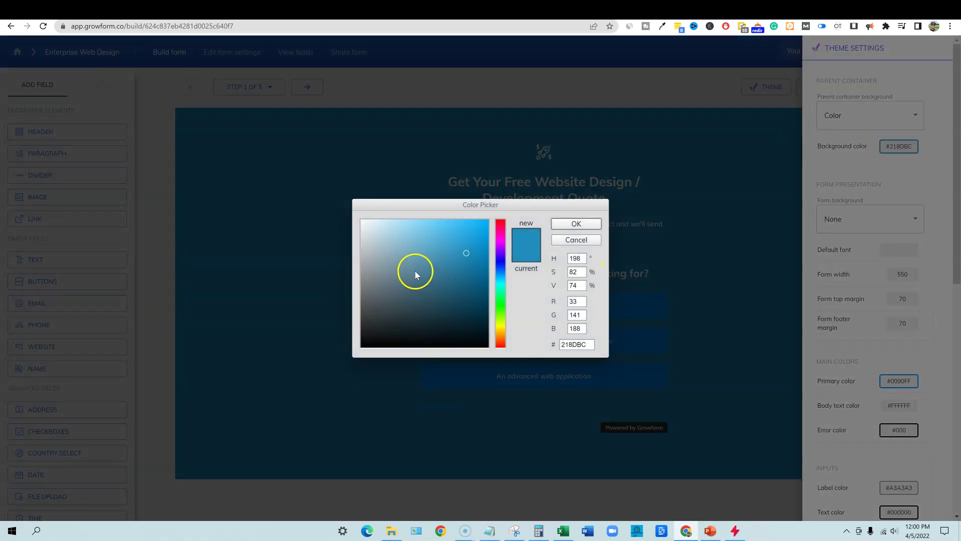
left_click_drag(379, 281, 376, 287)
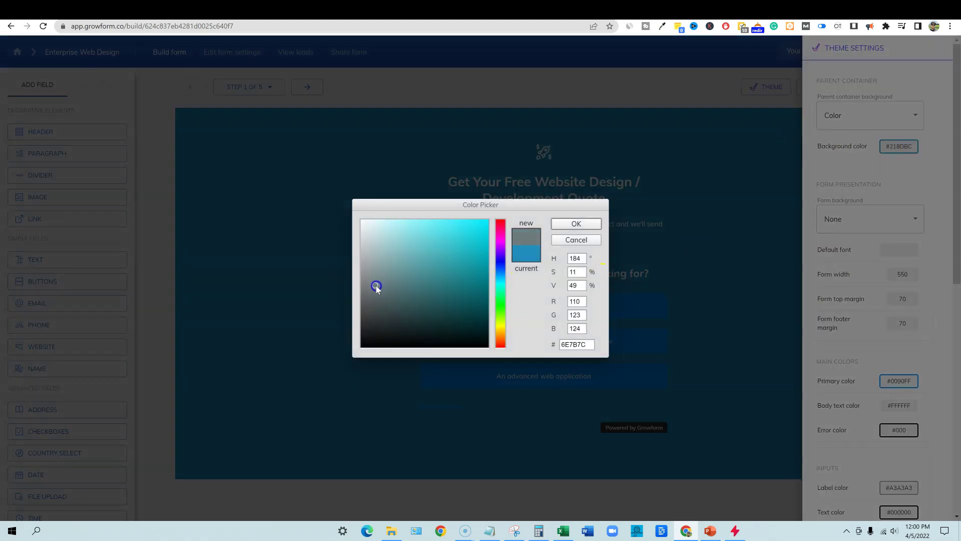
left_click(719, 251)
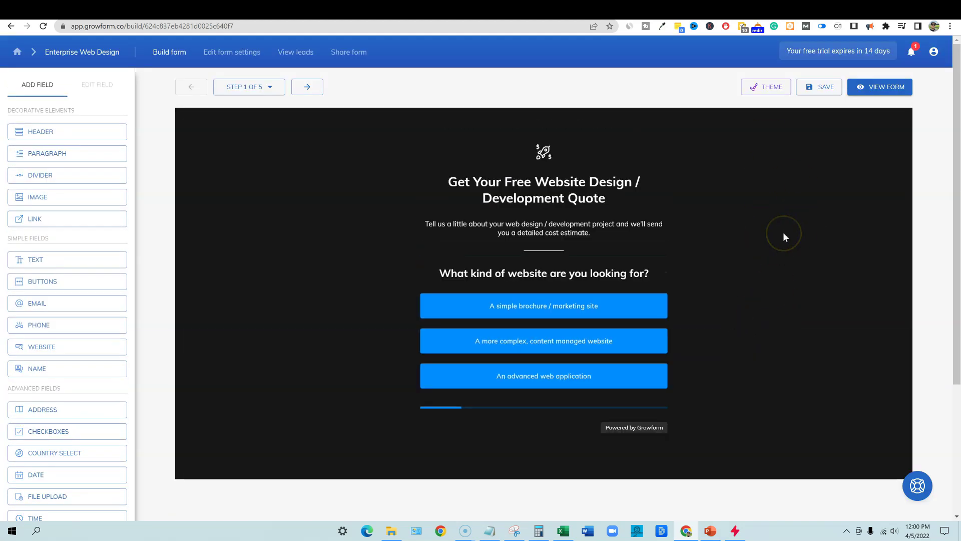
Try an Image page background, then switch it back to Color and close the theme settings
left_click(768, 87)
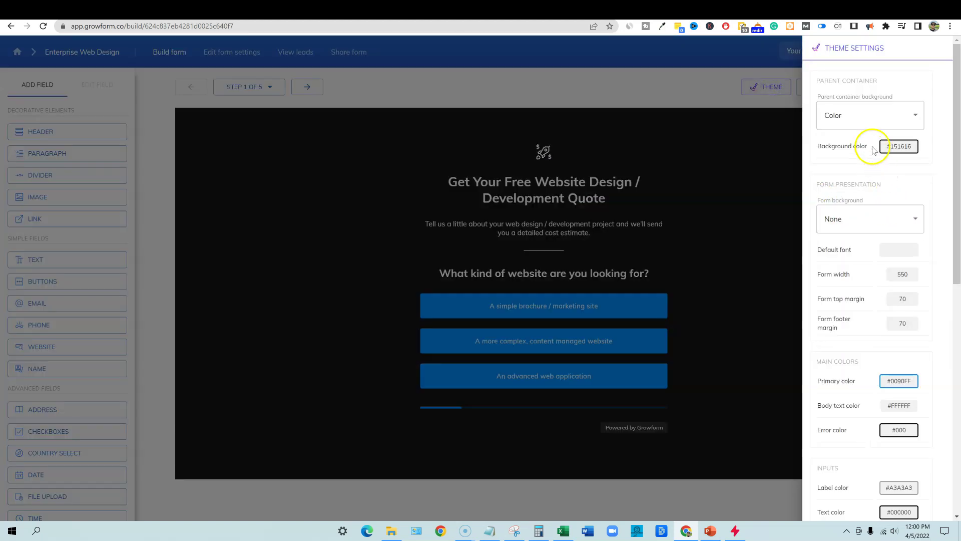
left_click(911, 117)
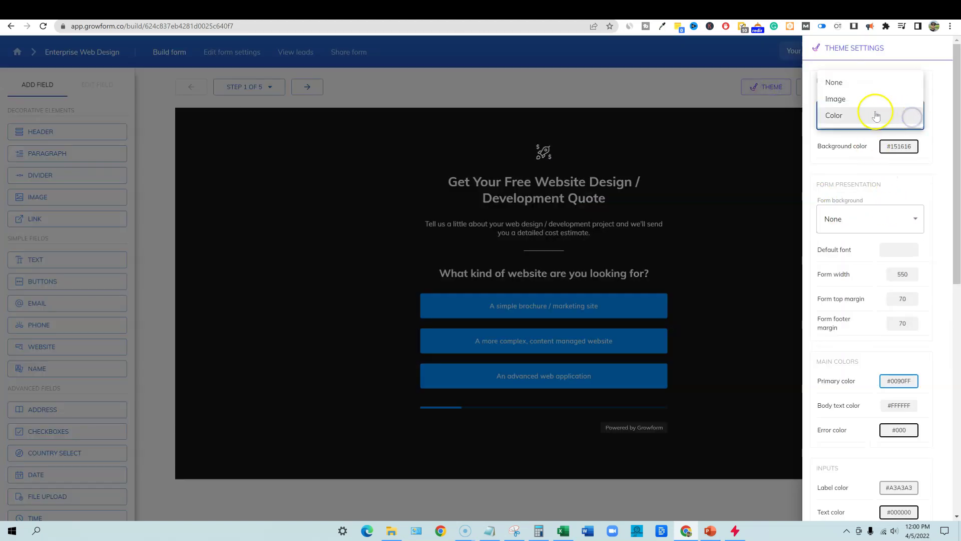
left_click(842, 102)
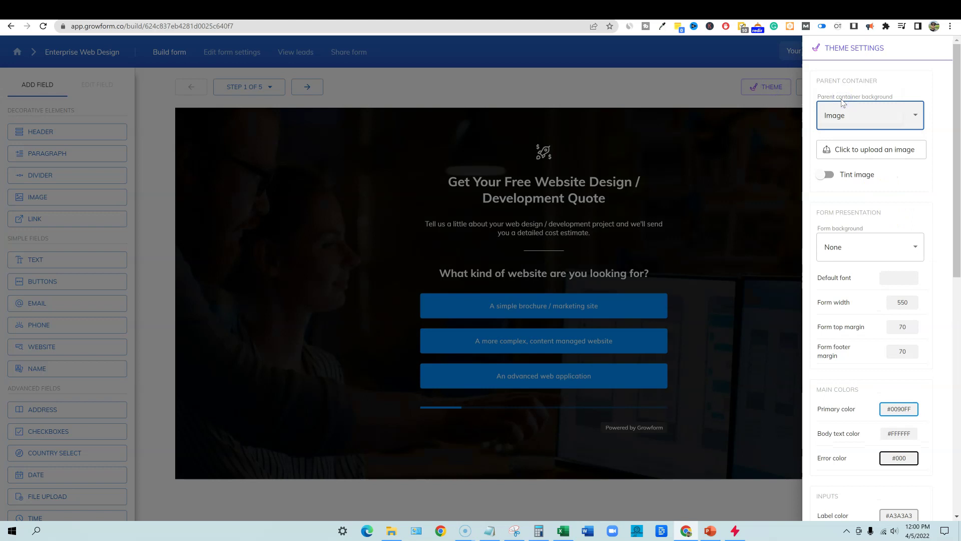
left_click(836, 122)
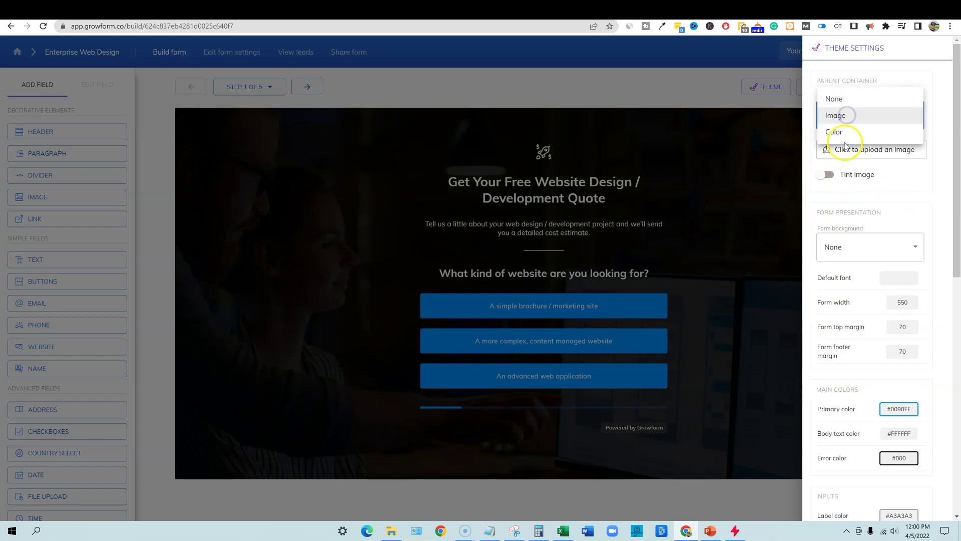
left_click(843, 132)
left_click(755, 172)
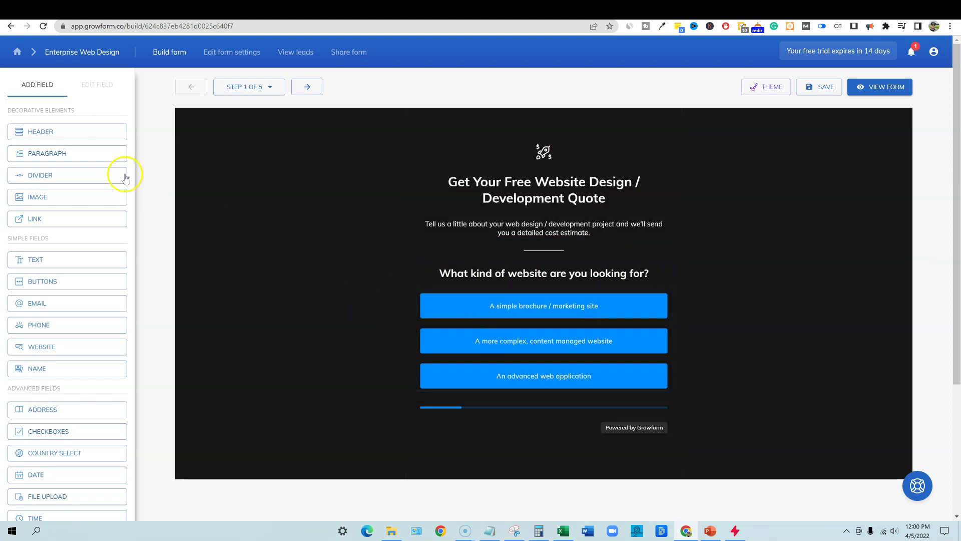
Add a Header field below the answer buttons and edit its text
scroll(51, 392, "down", 4)
scroll(61, 476, "up", 4)
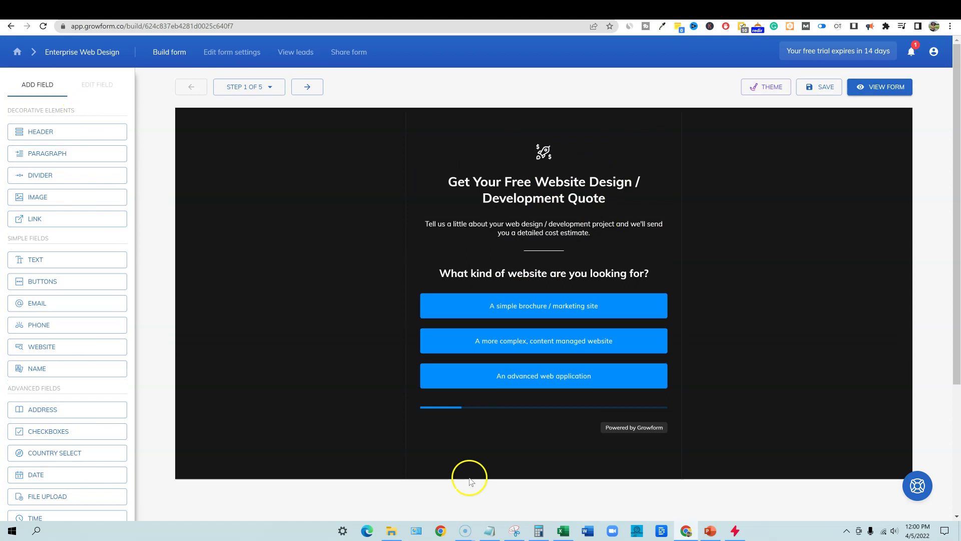
left_click(63, 134)
left_click_drag(425, 193, 58, 135)
left_click(58, 135)
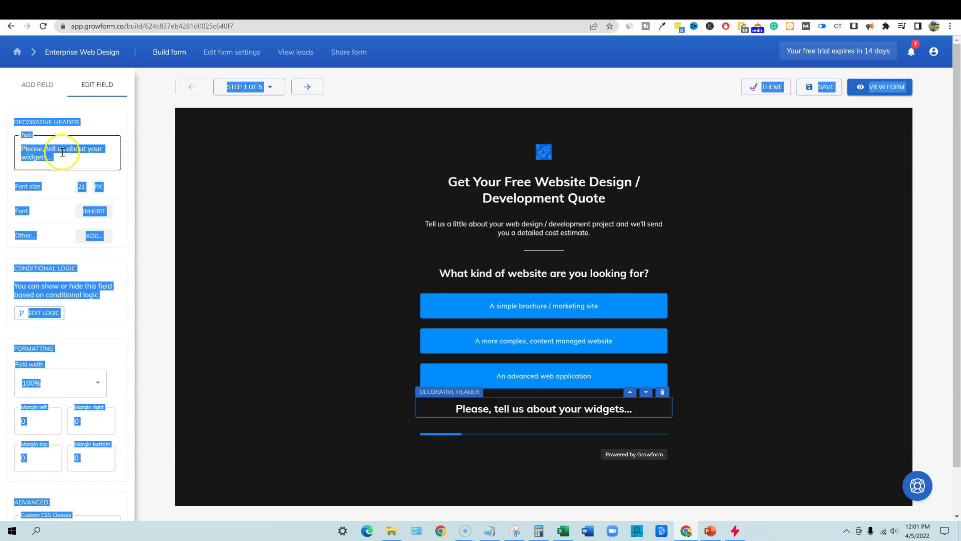
left_click(62, 152)
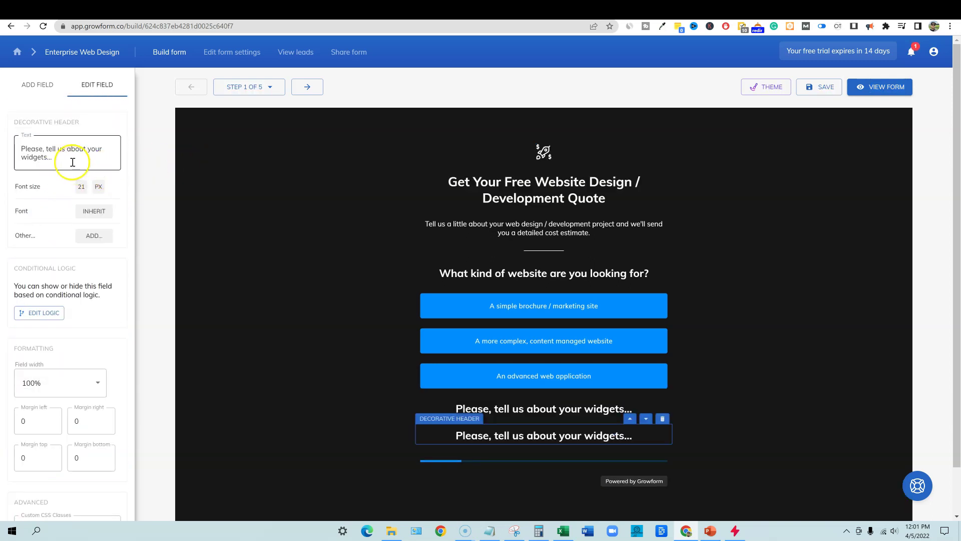
left_click(613, 317)
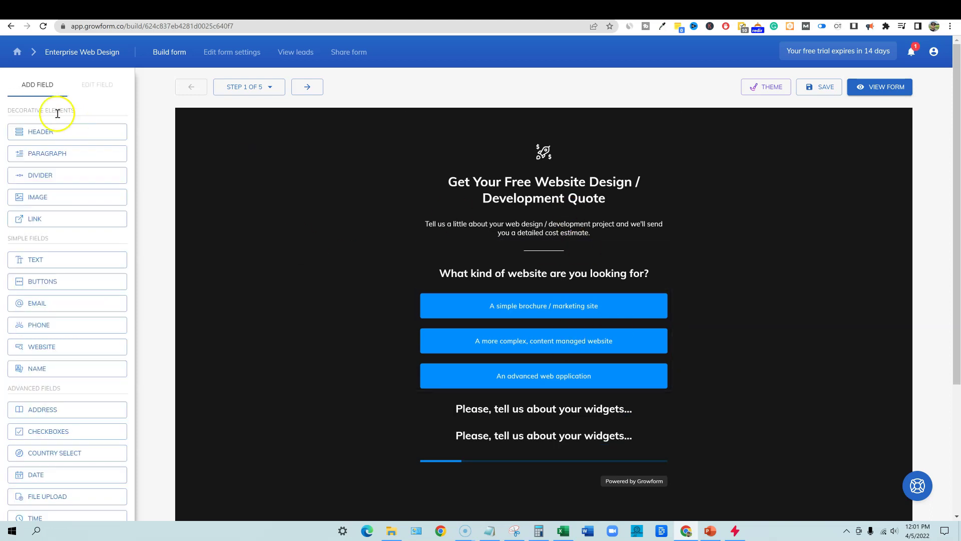
Add another header, move it up above the choices and back down, then delete it
left_click(65, 132)
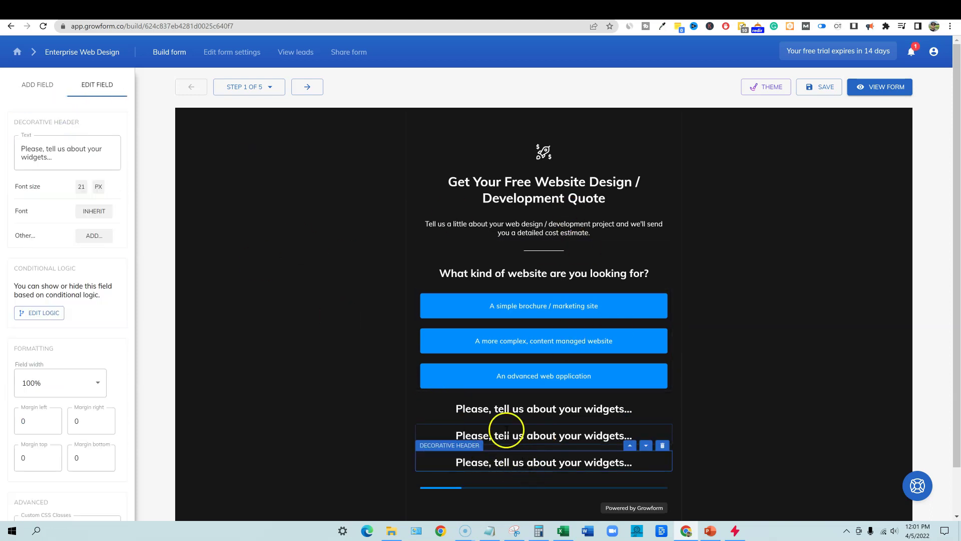
left_click(630, 445)
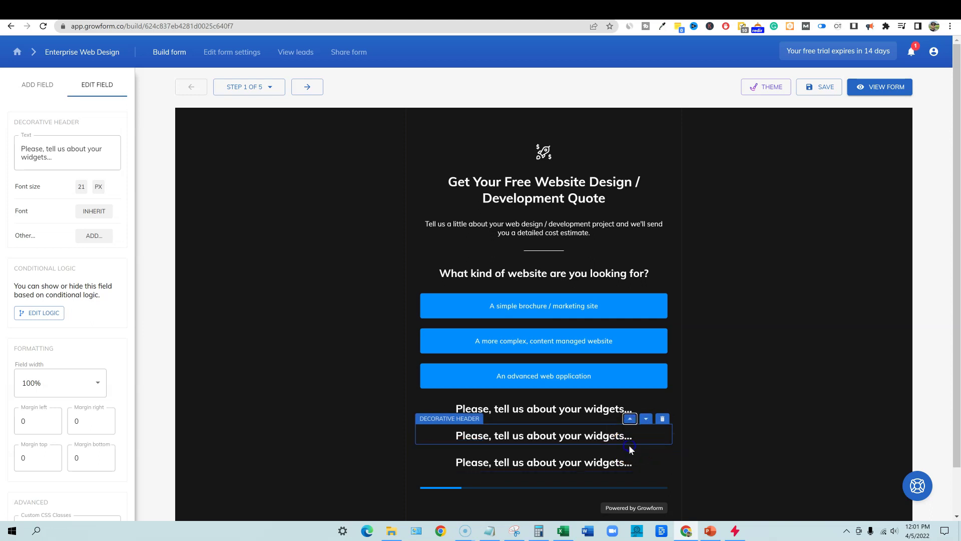
left_click(629, 419)
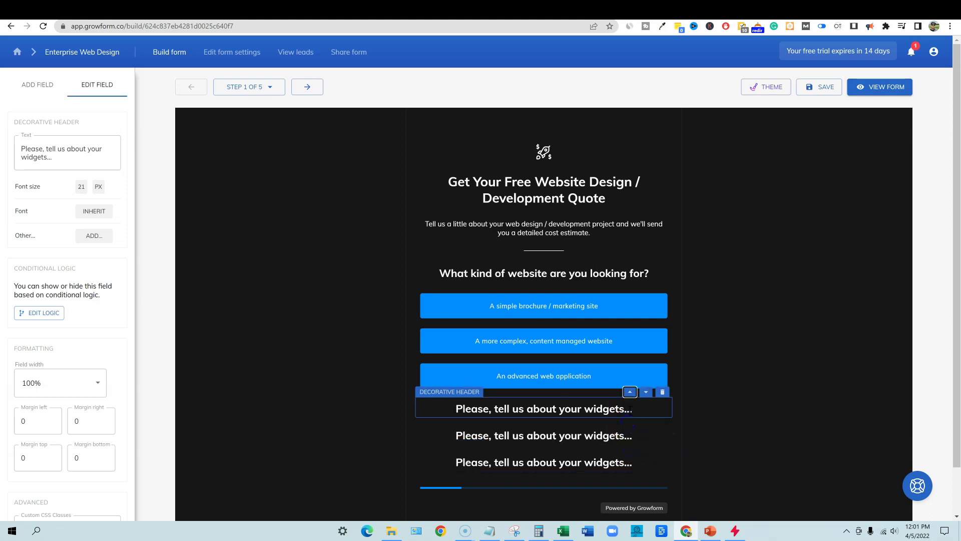
left_click(629, 393)
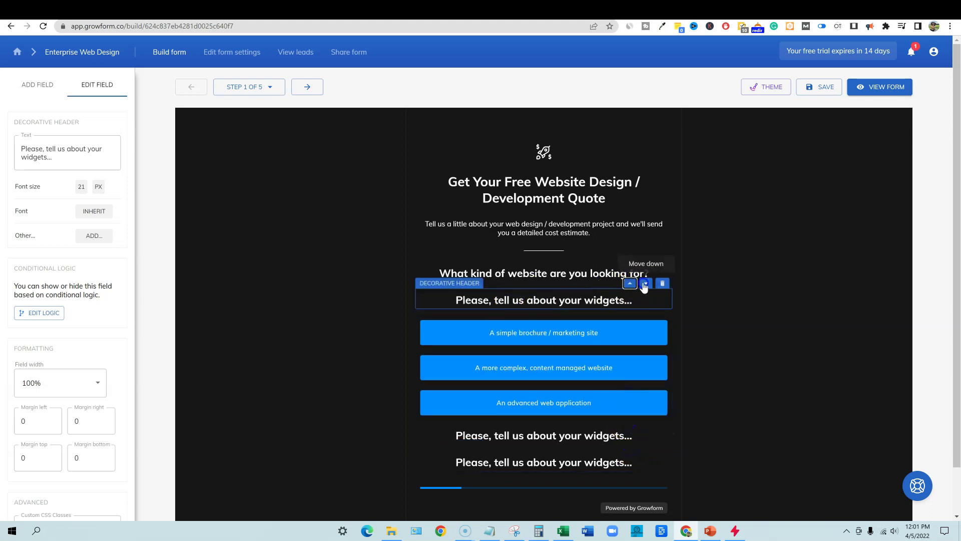
left_click(645, 284)
left_click(662, 391)
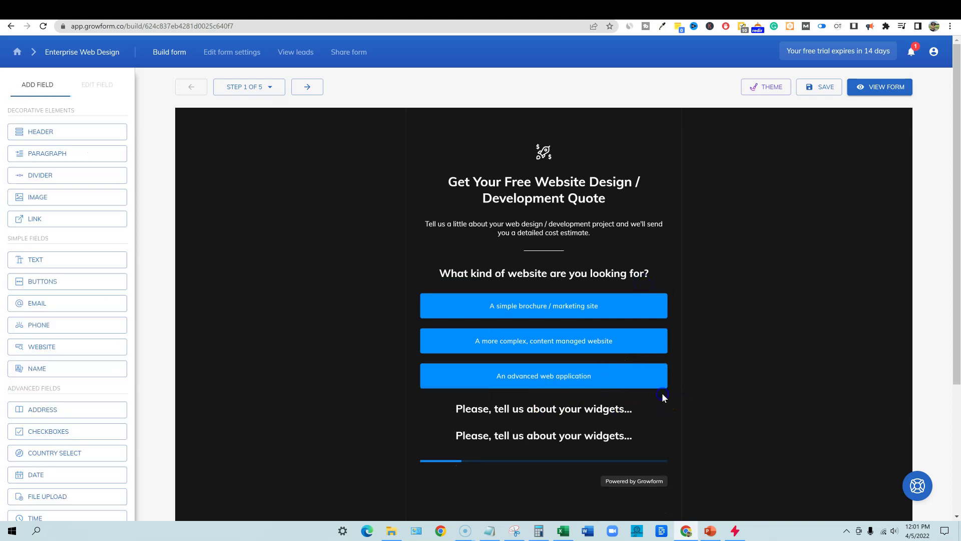
Delete both 'Please, tell us about your widgets...' headers from step 1
left_click(629, 406)
left_click(661, 392)
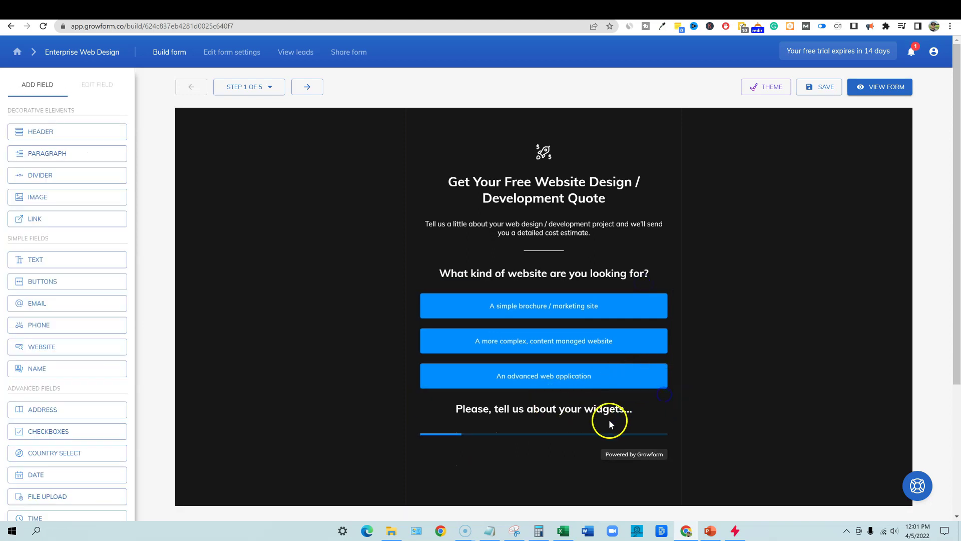
left_click(645, 411)
left_click(663, 393)
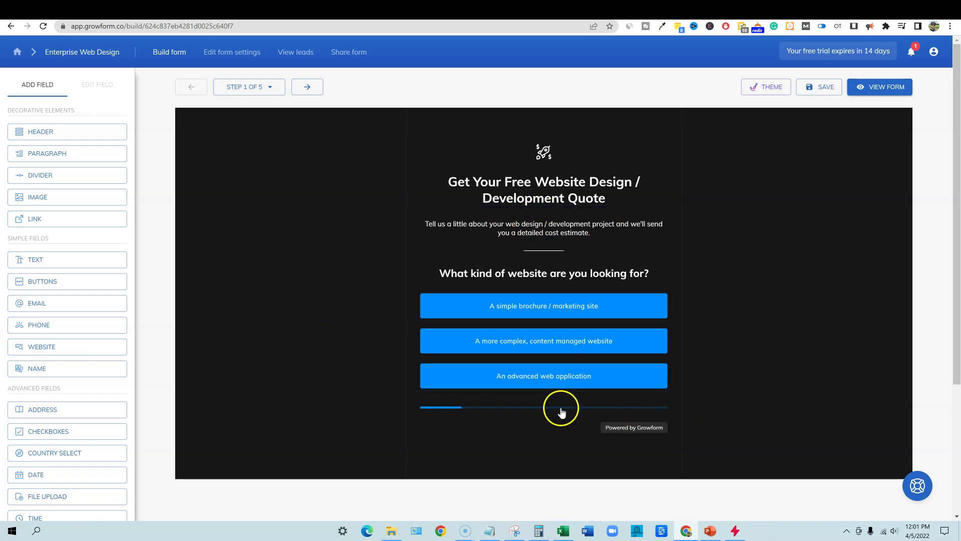
left_click(50, 326)
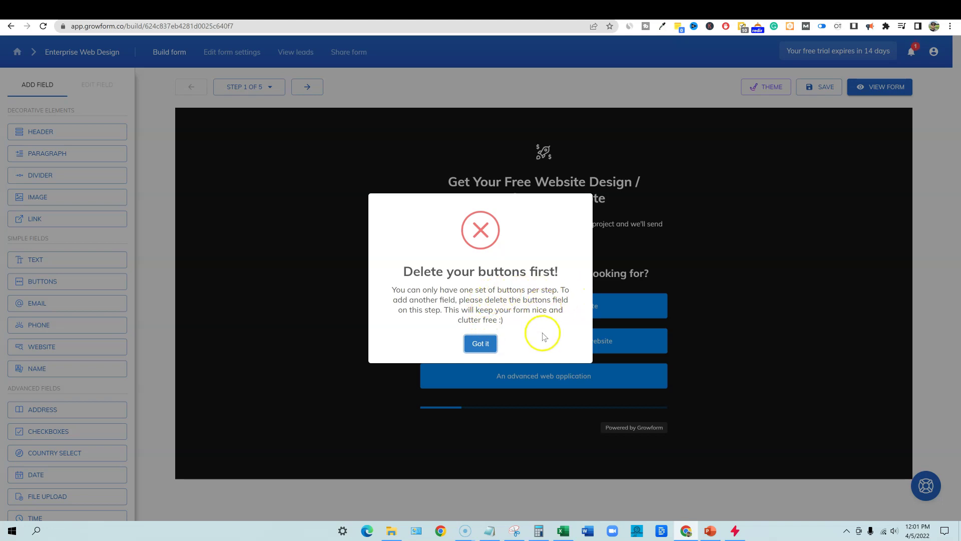
left_click(480, 343)
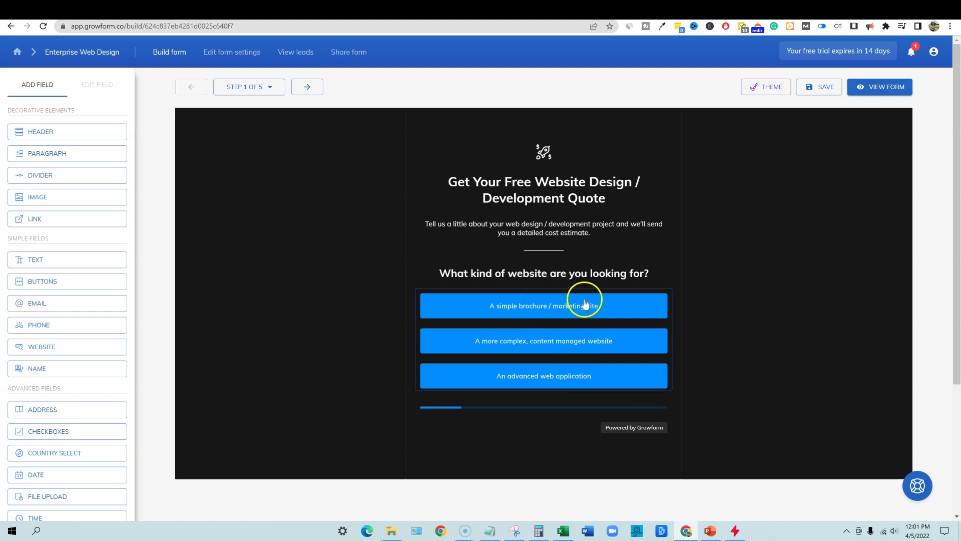
Replace the header text 'What kind of website are you looking for?' with 'How many visits does your site get per month?'
left_click(515, 273)
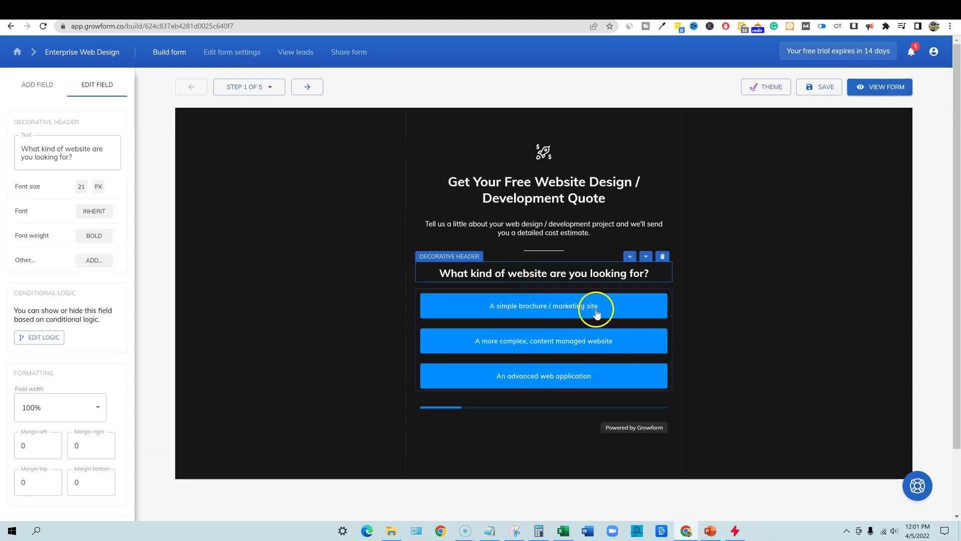
left_click(553, 308)
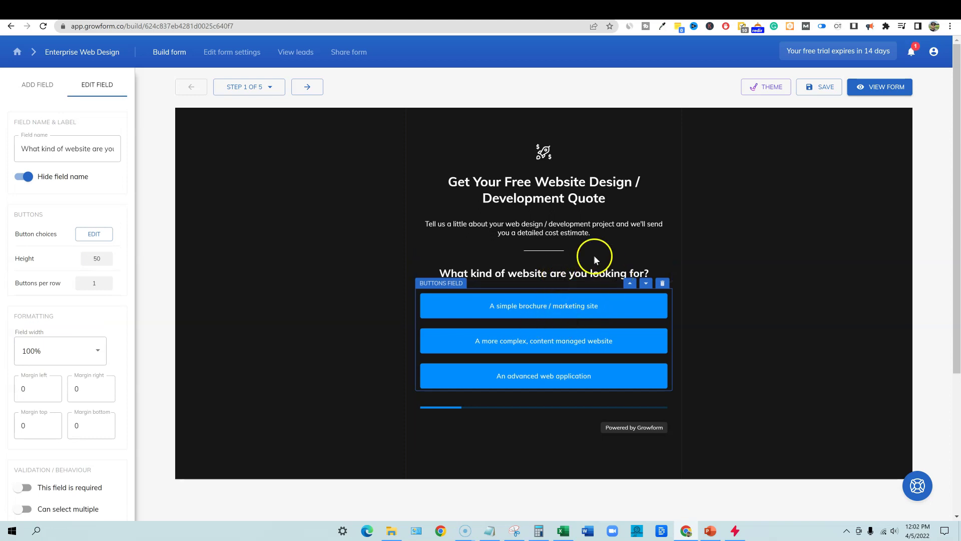
left_click(573, 277)
left_click(648, 272)
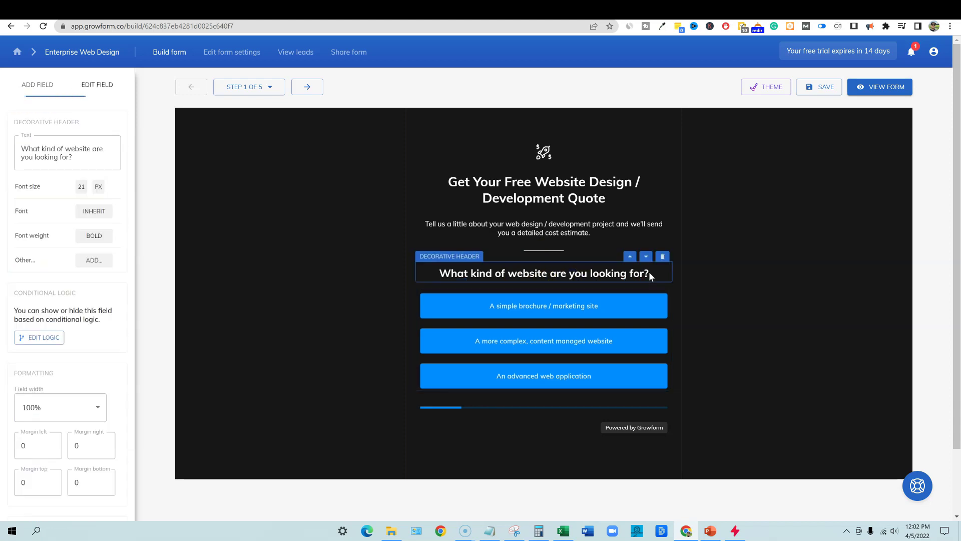
left_click_drag(649, 273, 408, 277)
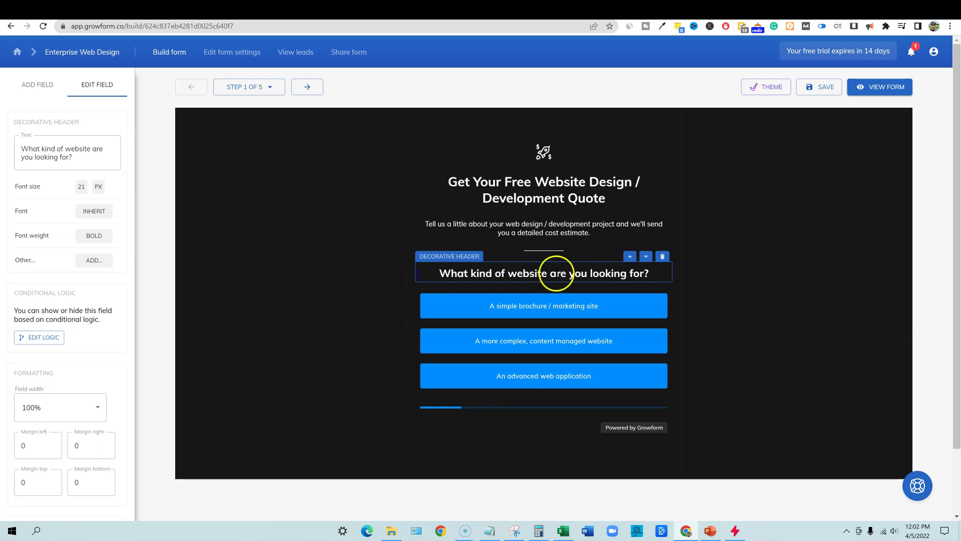
left_click_drag(75, 157, 21, 150)
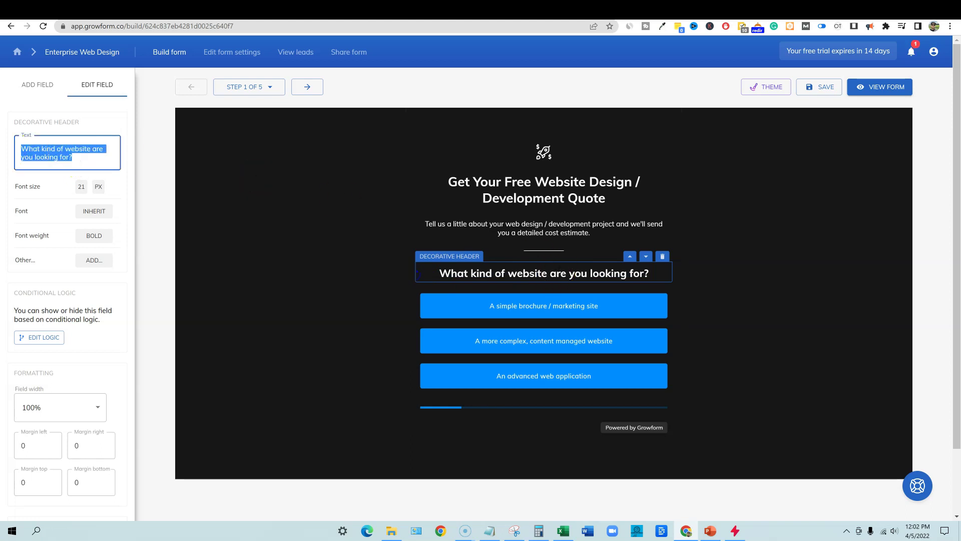
type("What is your")
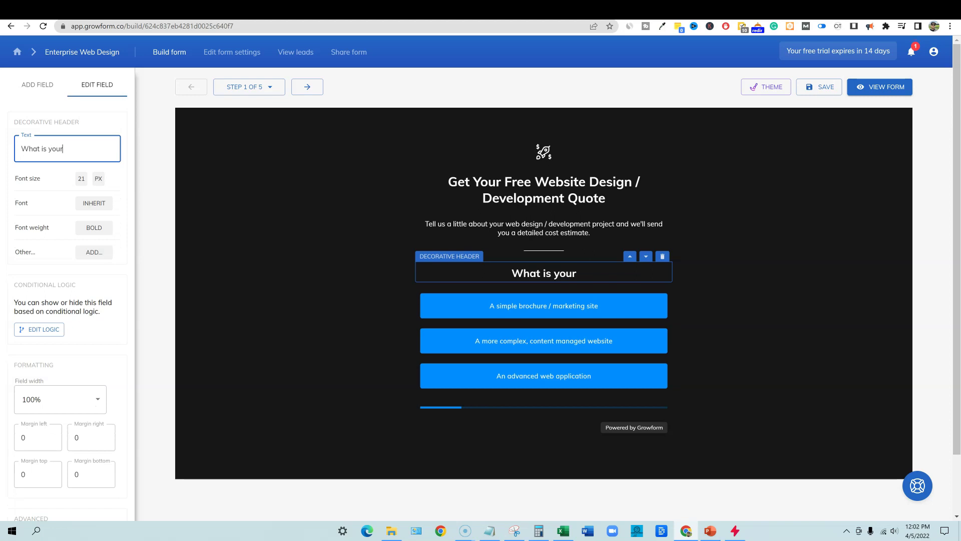
left_click_drag(65, 149, 3, 139)
type("How many visits")
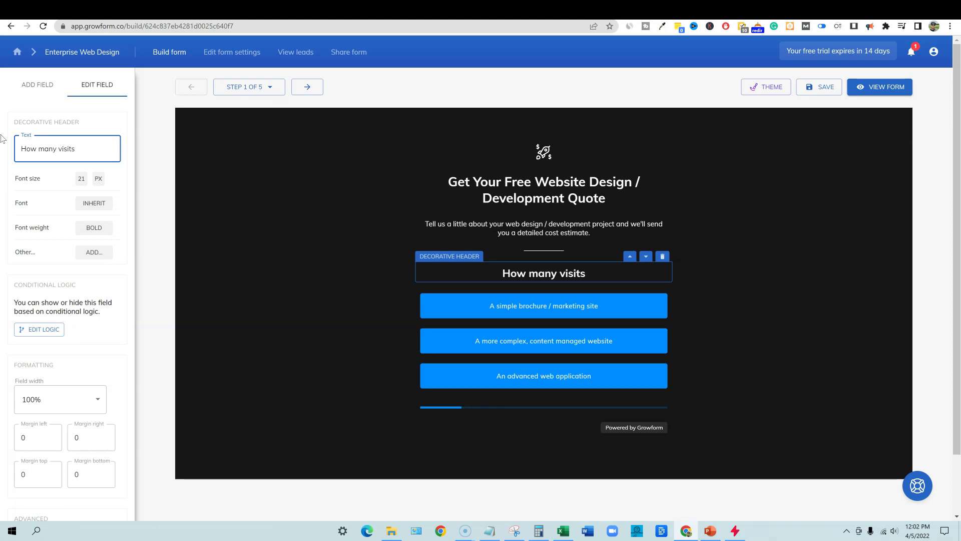
type(" does your site g")
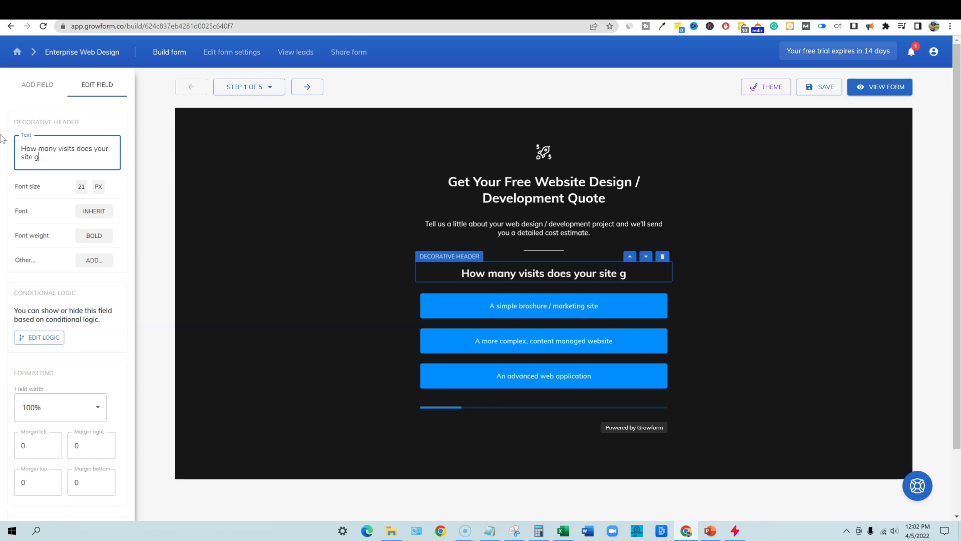
type("et per month?")
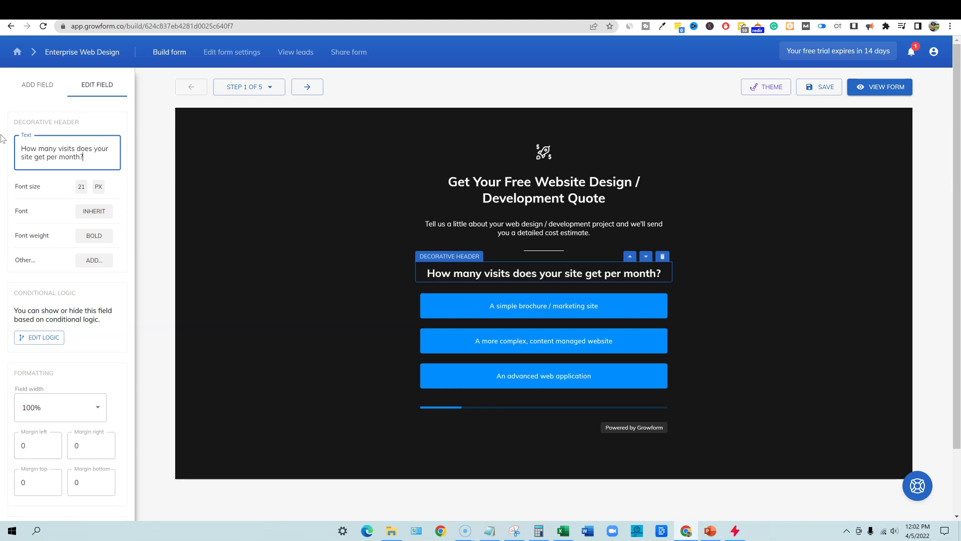
Open the Buttons field's choice editor and change the first choice to 100
left_click(501, 305)
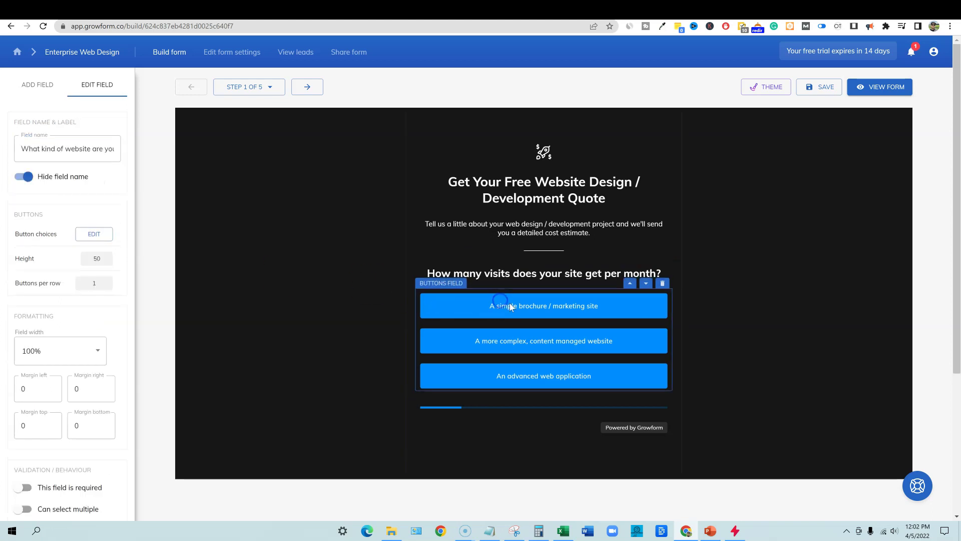
scroll(511, 307, "down", 1)
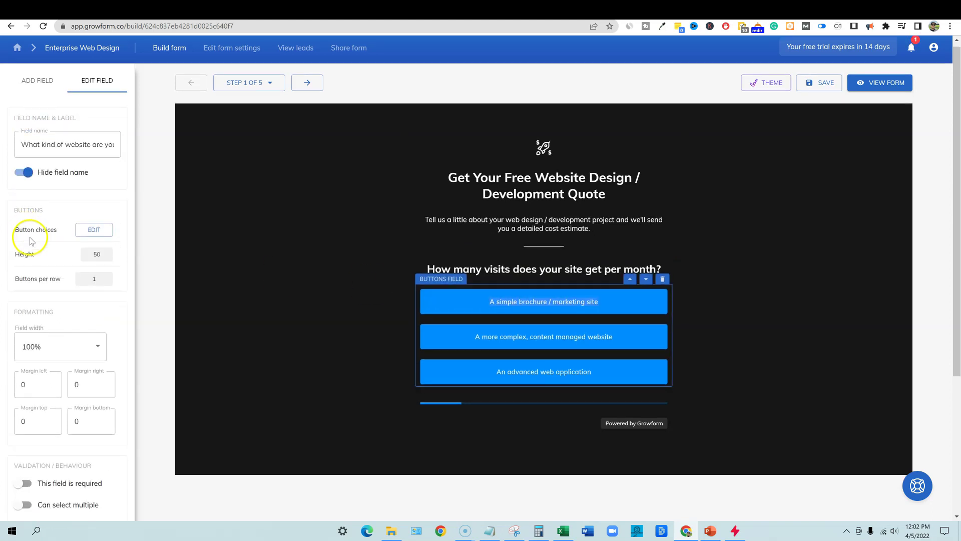
left_click(93, 230)
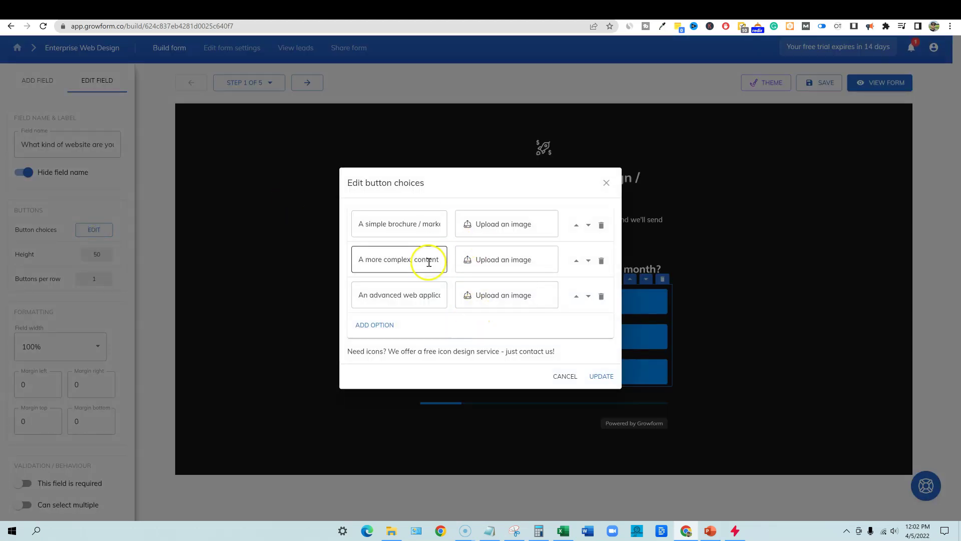
double_click(411, 224)
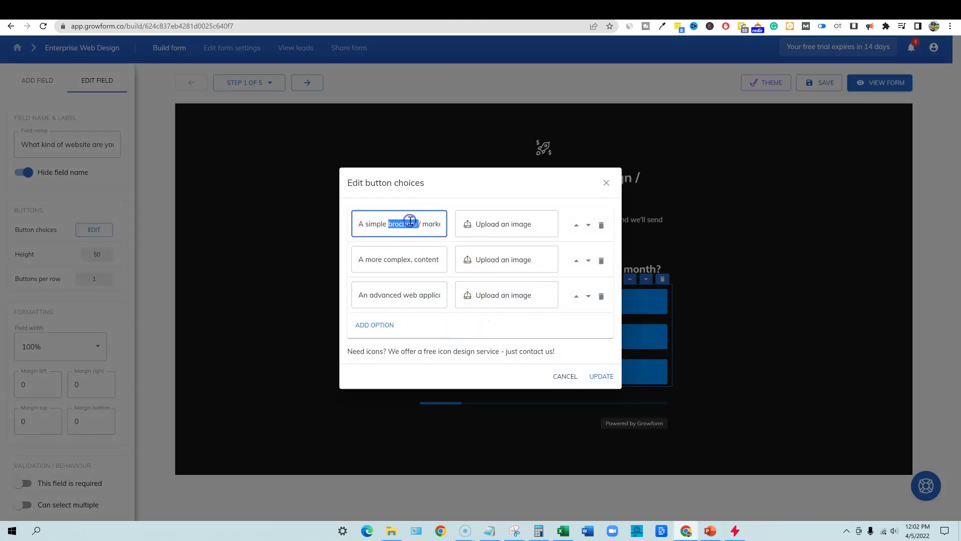
left_click(361, 226)
left_click_drag(382, 226, 443, 224)
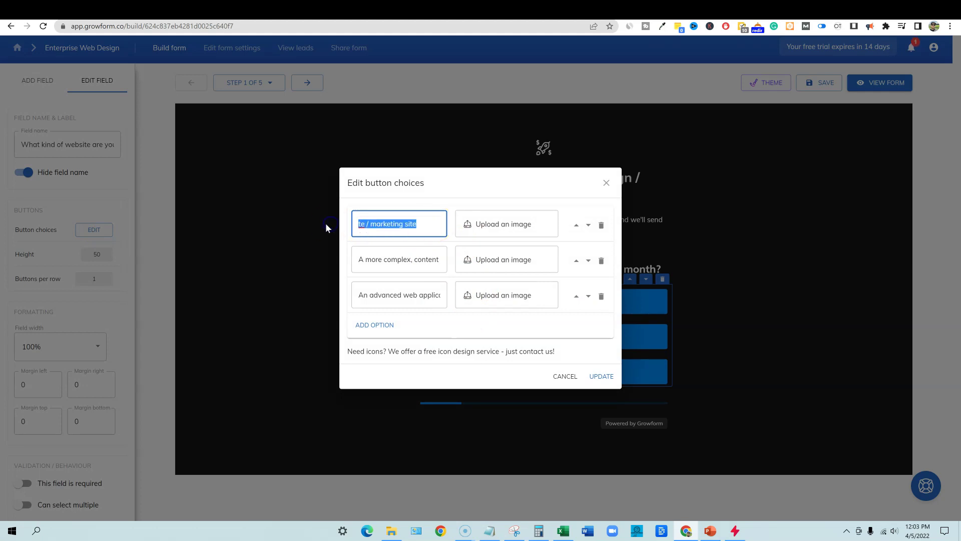
type("100")
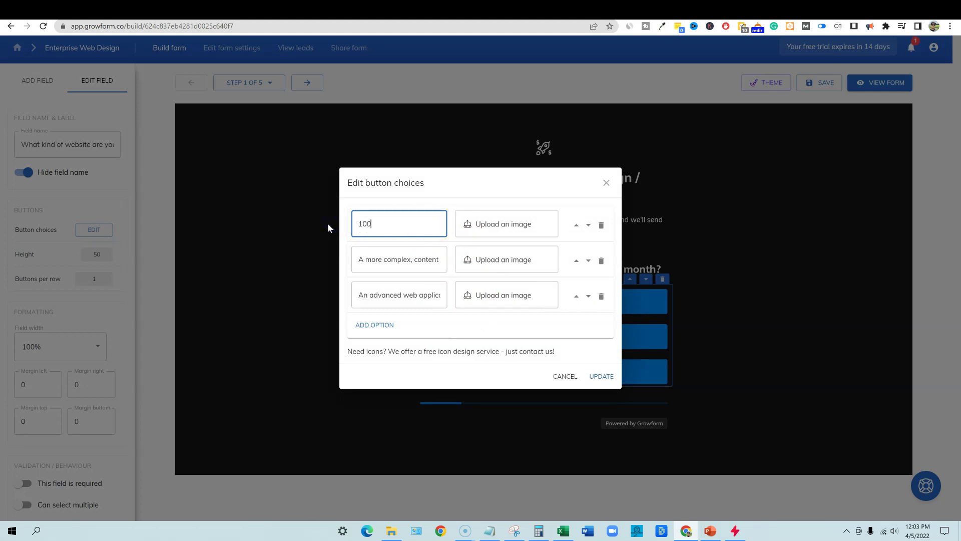
Set the second and third choices to 500-5,000 and 5000+, then apply the update
left_click(375, 260)
left_click_drag(356, 259, 450, 260)
type("5000")
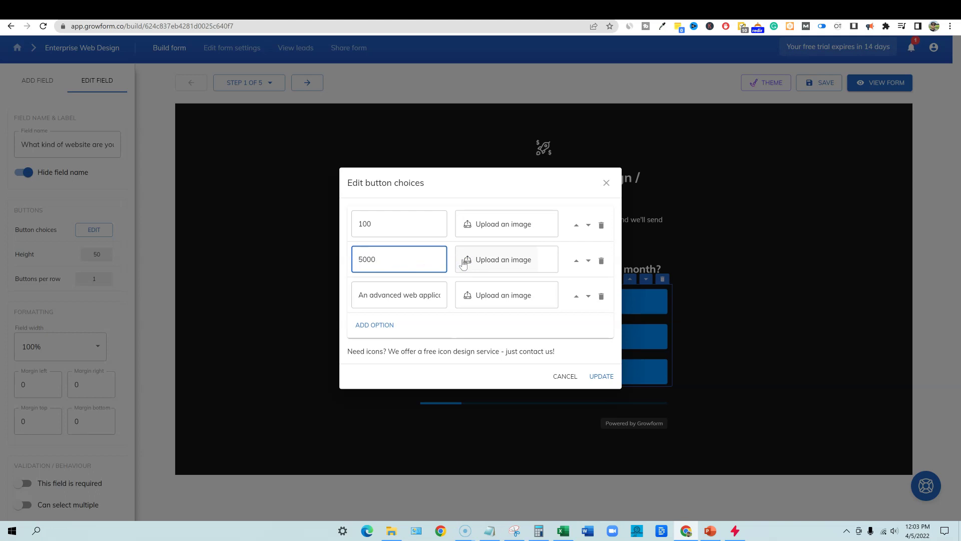
left_click(390, 258)
type("5000")
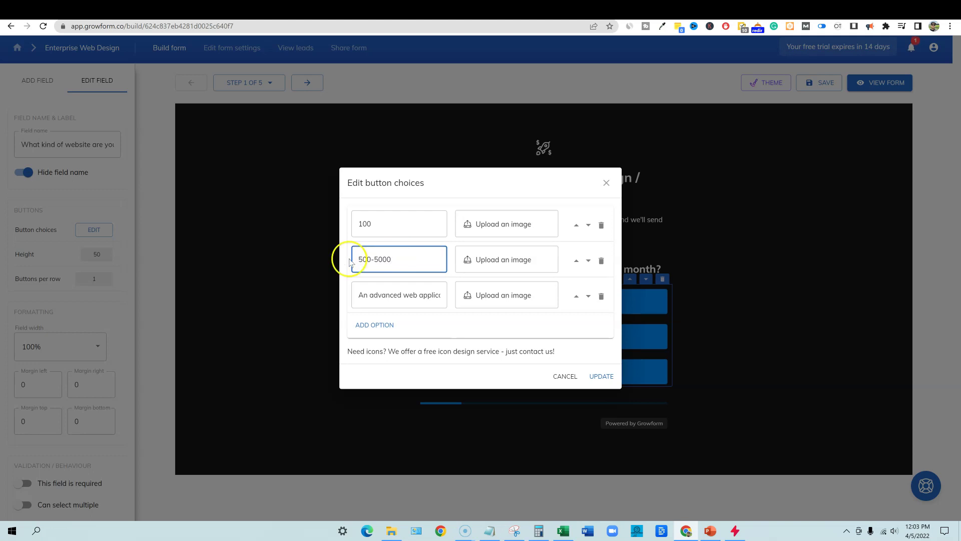
type(",")
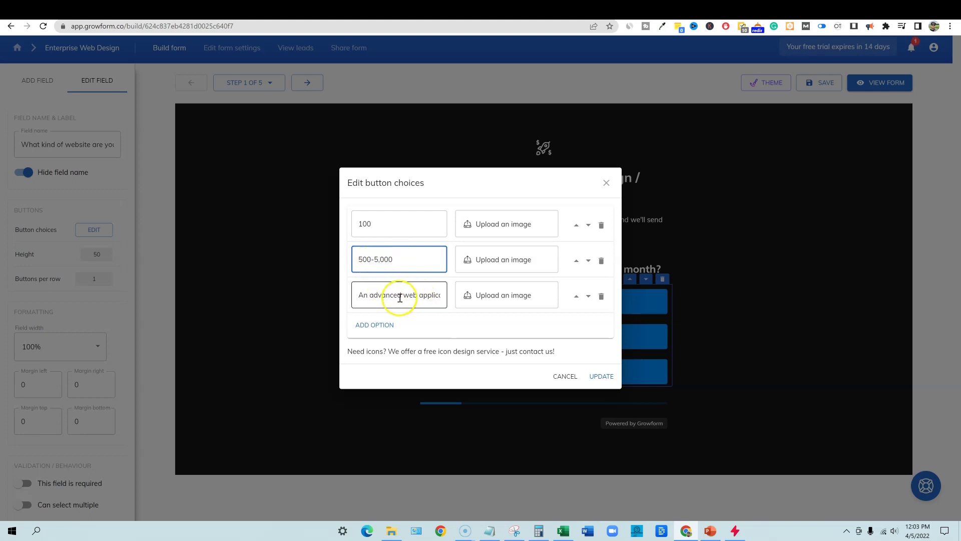
double_click(397, 296)
left_click(396, 297)
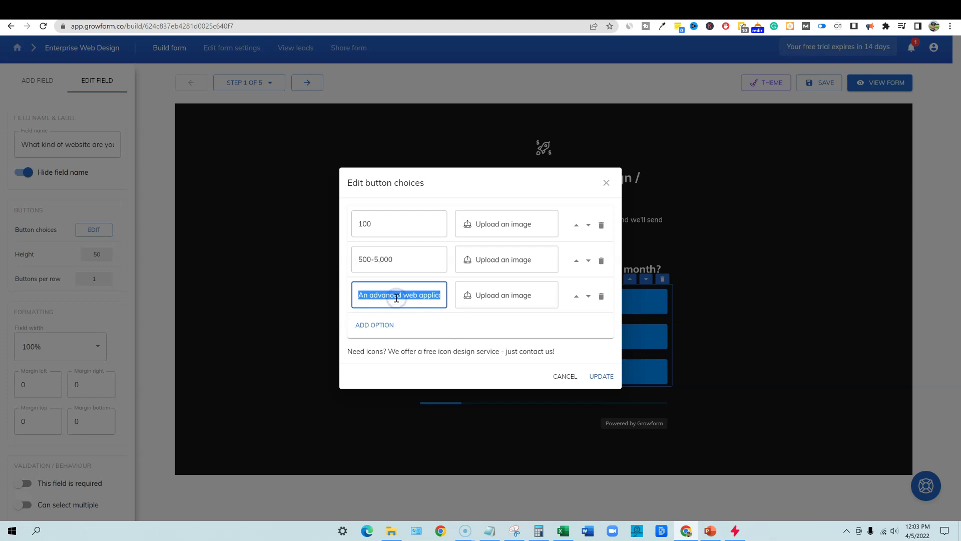
type("5000+")
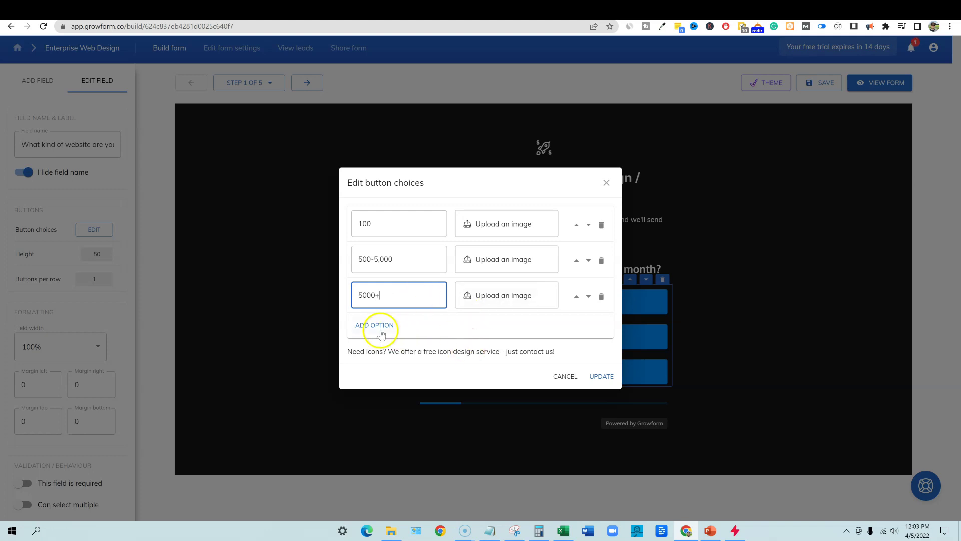
left_click(600, 375)
Save the form, page the preview to step 4 of 5, and open the helpdesk and knowledge base
left_click(814, 286)
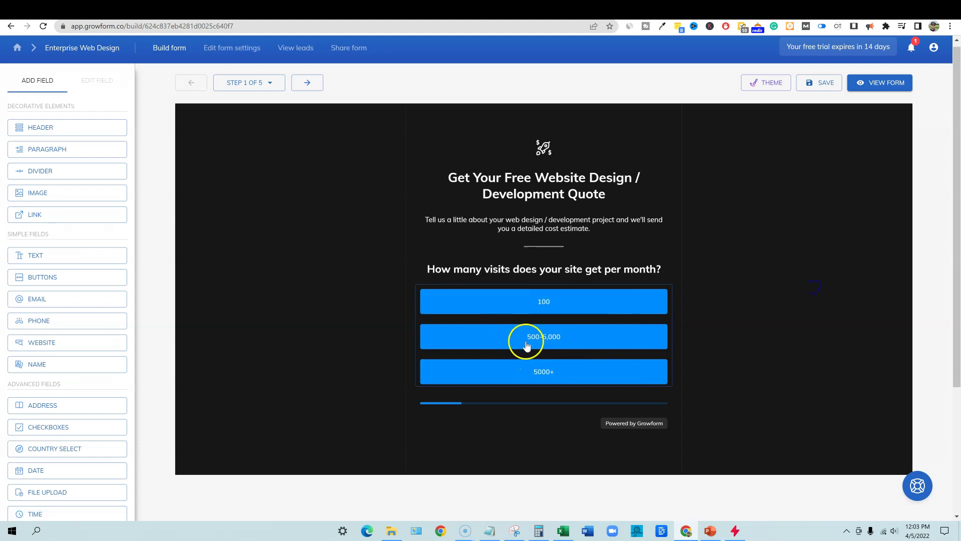
left_click(825, 83)
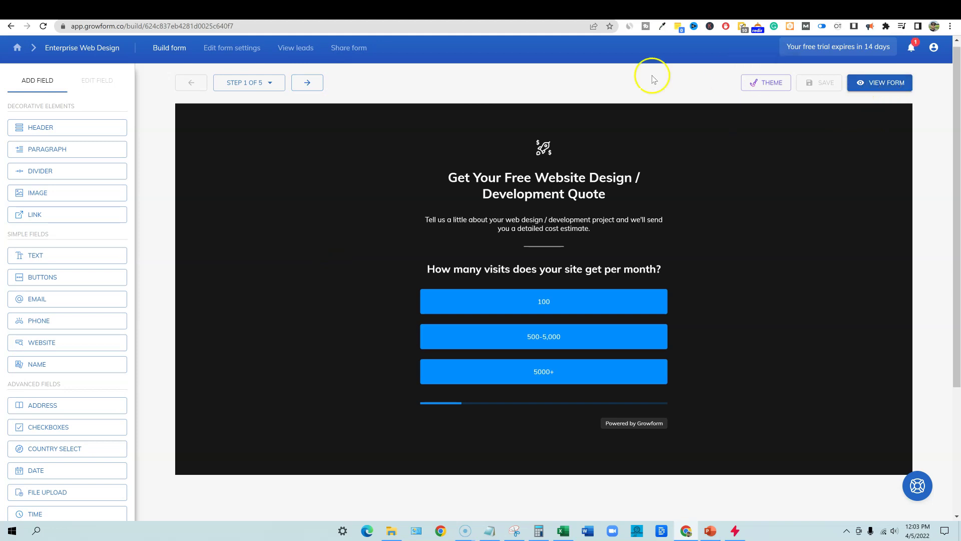
left_click(307, 83)
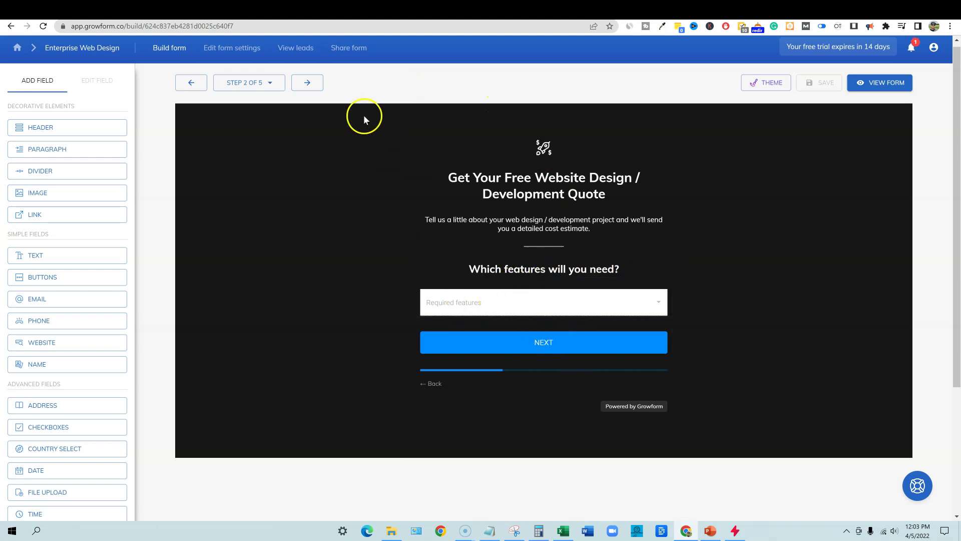
left_click(307, 82)
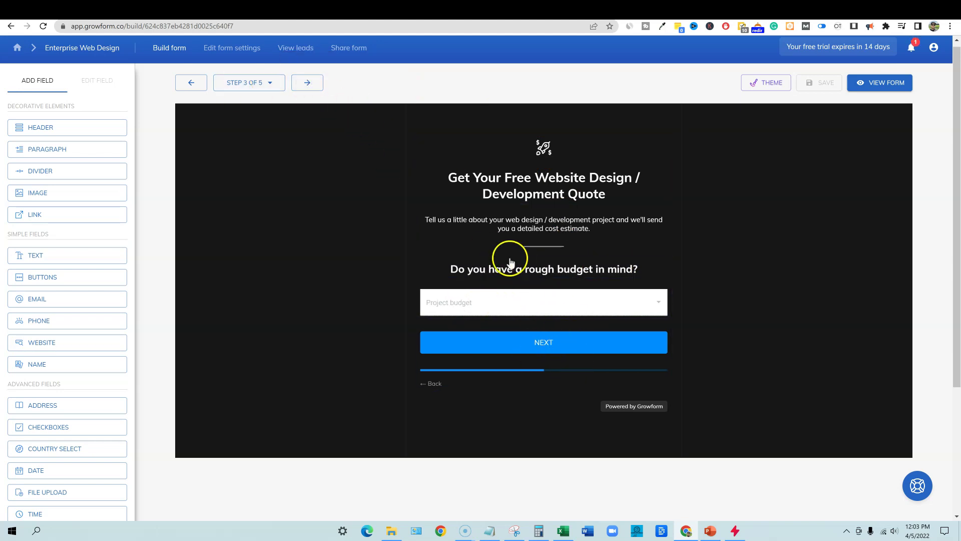
left_click(309, 80)
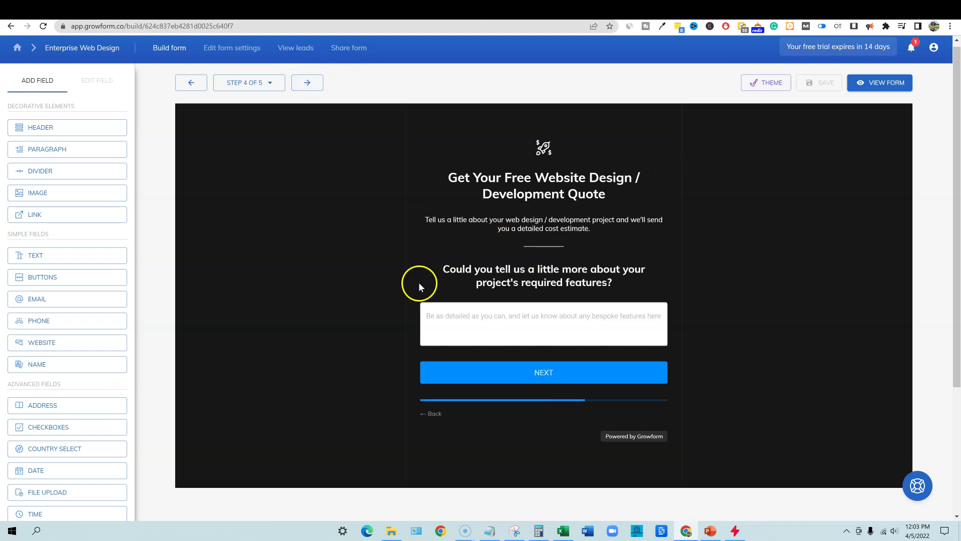
left_click(918, 486)
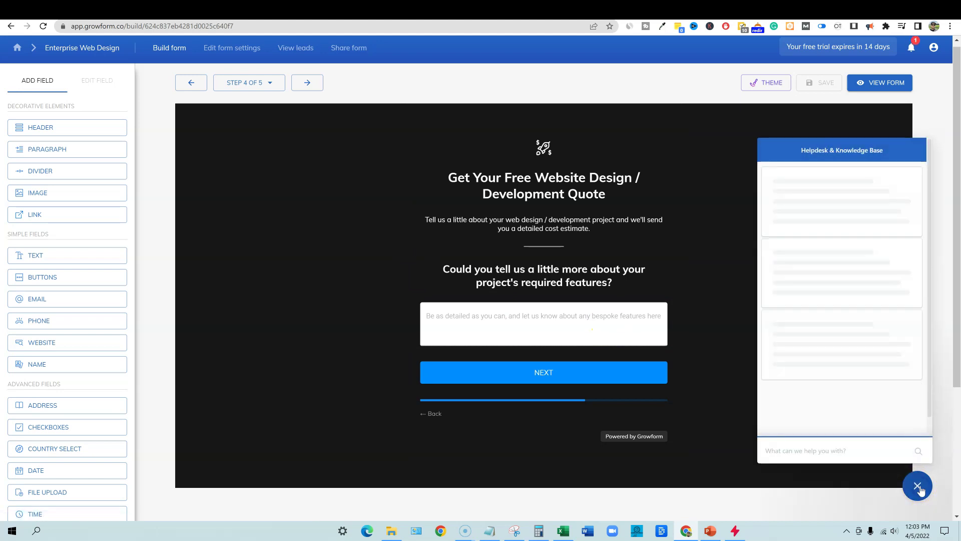
Close the Helpdesk & Knowledge Base panel so step 4 stays in view
scroll(56, 429, "down", 2)
scroll(59, 443, "down", 2)
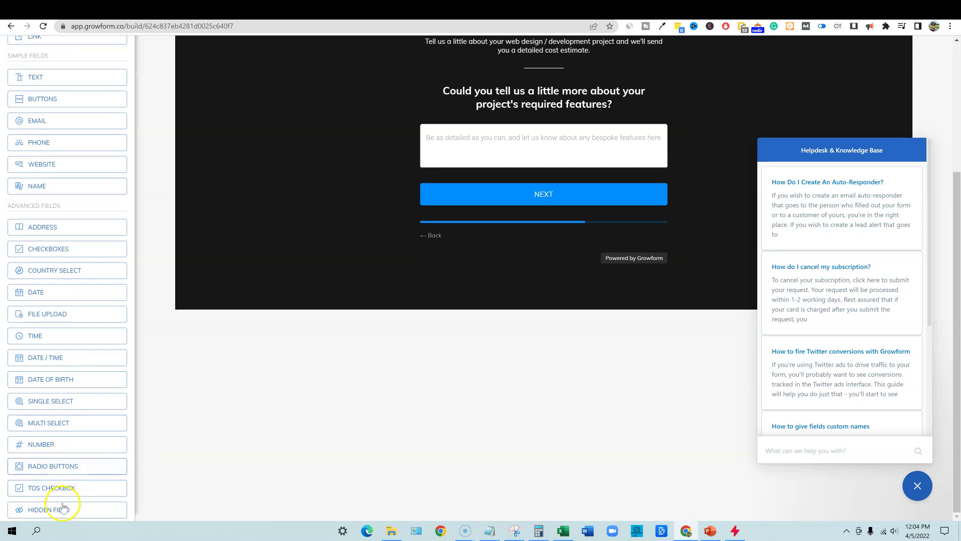
scroll(61, 230, "up", 2)
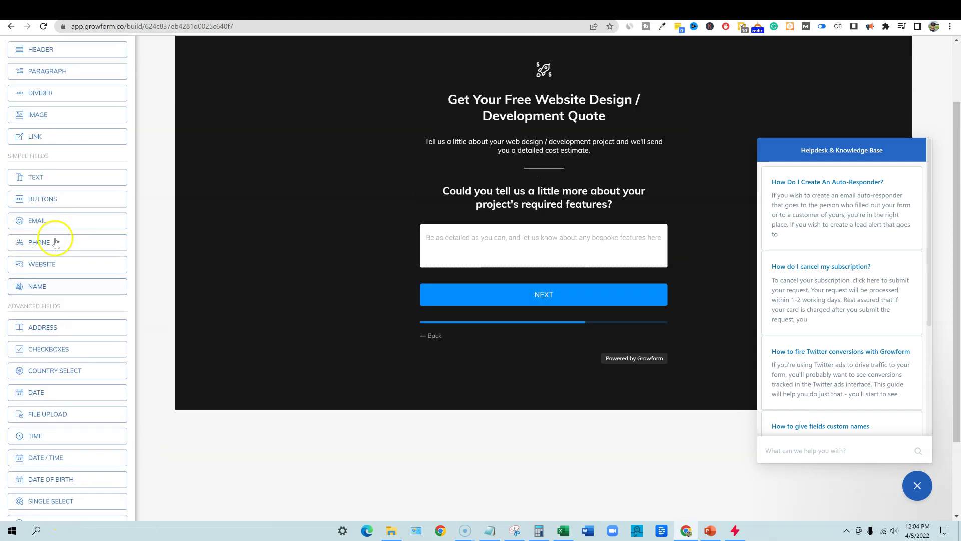
scroll(52, 263, "up", 2)
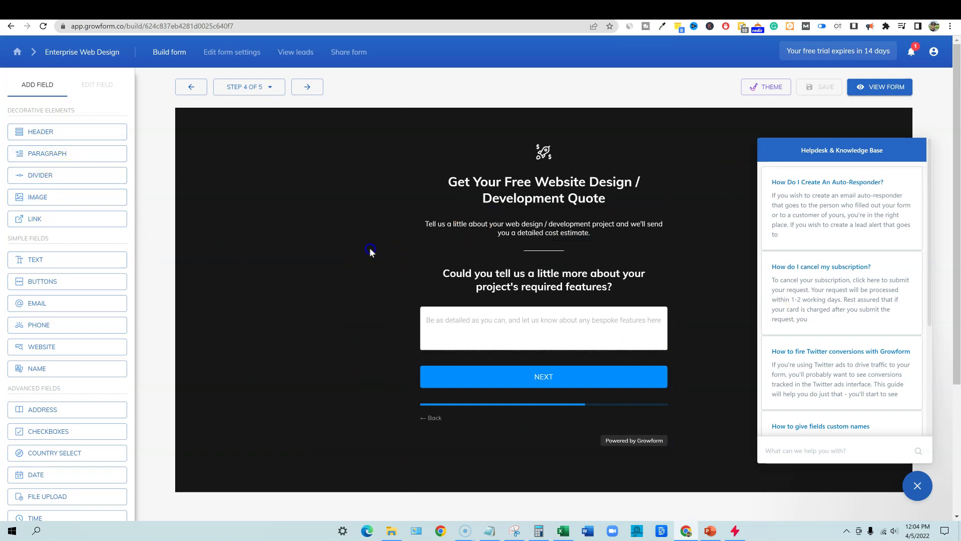
left_click(917, 485)
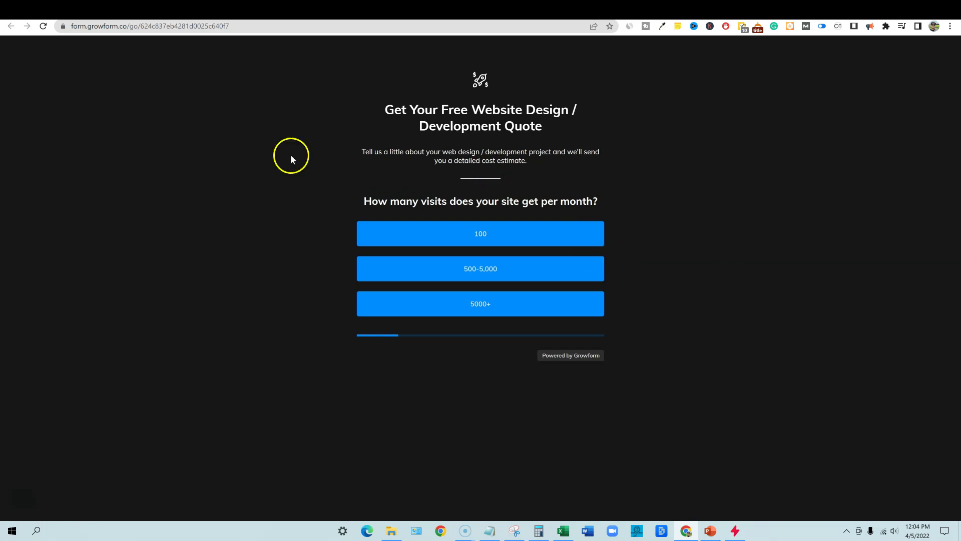
On the live form.growform.co quote form, select the page URL and return to the form
left_click(244, 26)
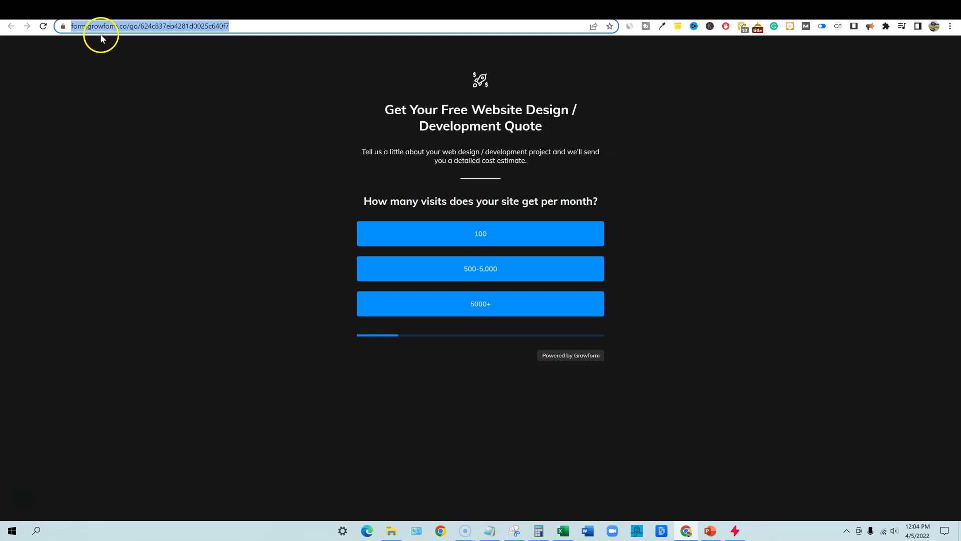
left_click(190, 109)
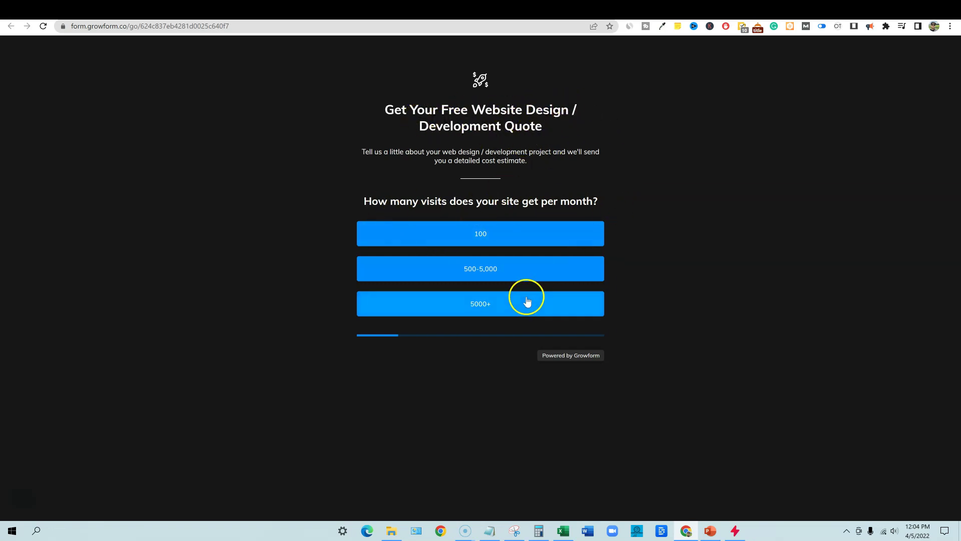
Choose 500-5,000 visits and tick Online payments, CMS and Contact form as required features
left_click(492, 271)
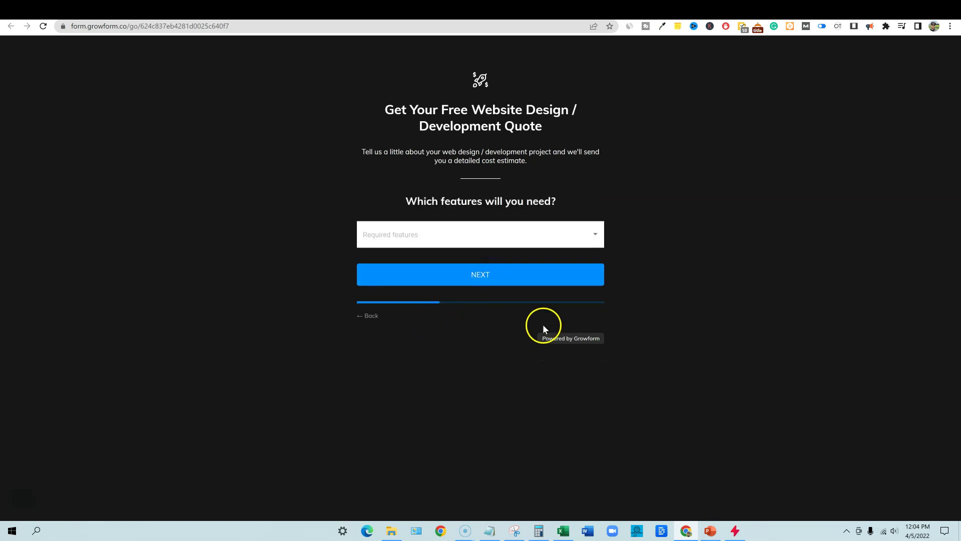
left_click(593, 236)
left_click(381, 317)
left_click(586, 284)
left_click(586, 269)
left_click(659, 310)
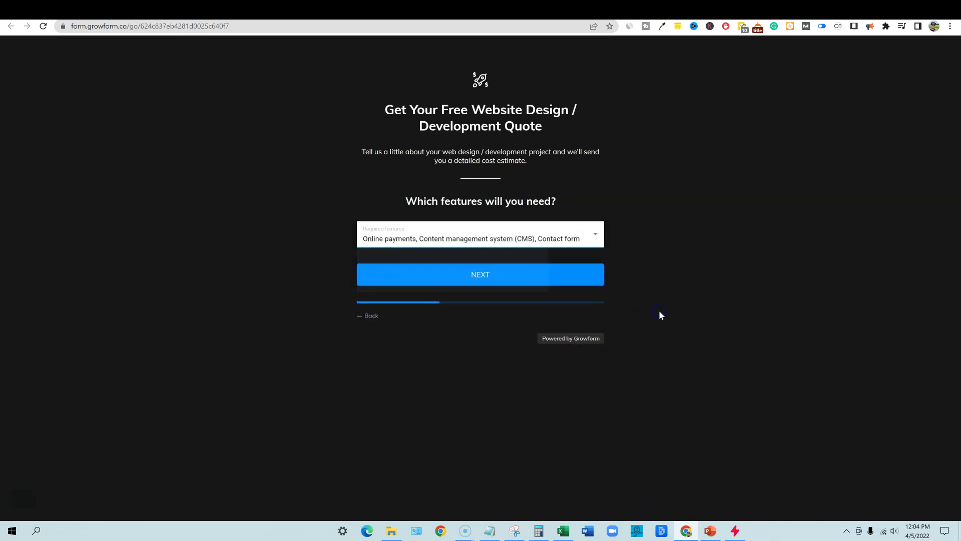
Select the $5,001 - $10,000 budget and advance past project details to the contact step
left_click(511, 281)
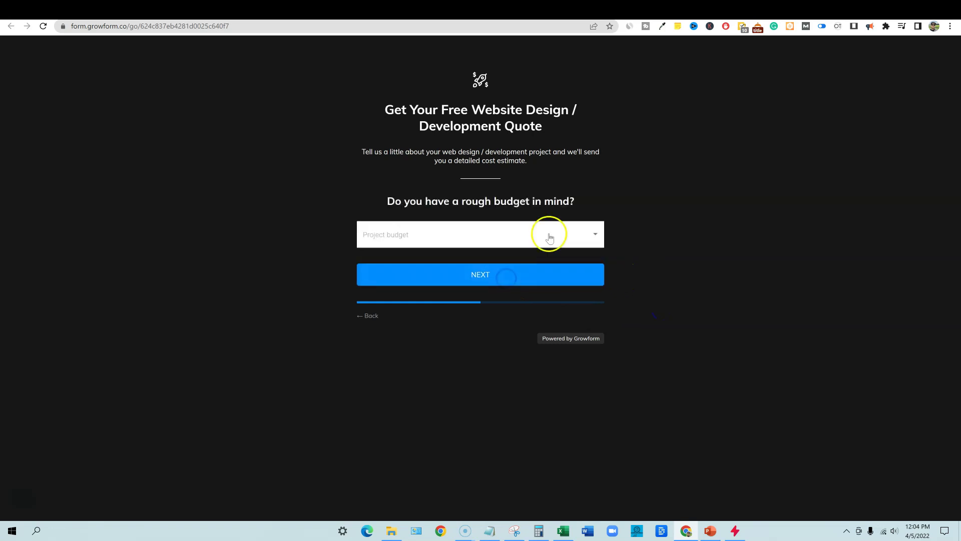
left_click(517, 235)
left_click(402, 249)
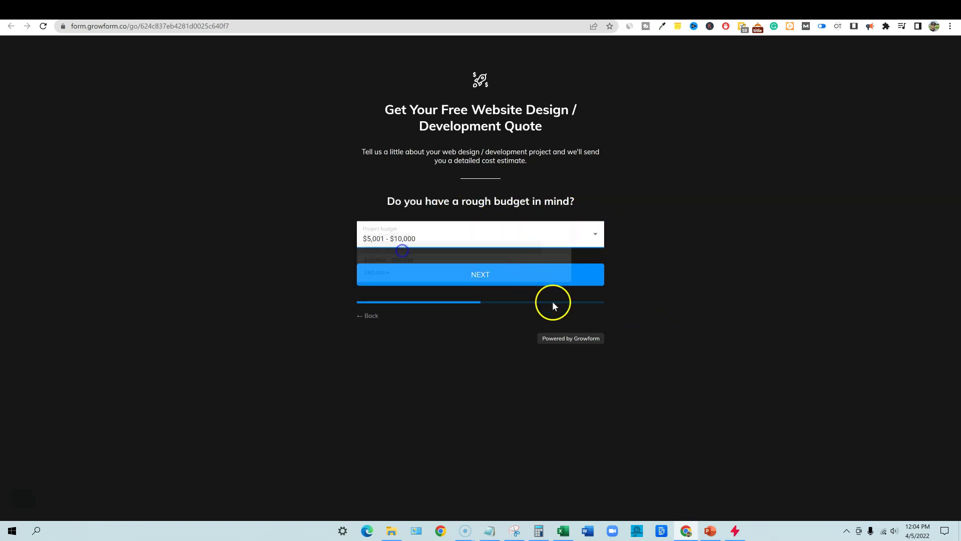
left_click(532, 281)
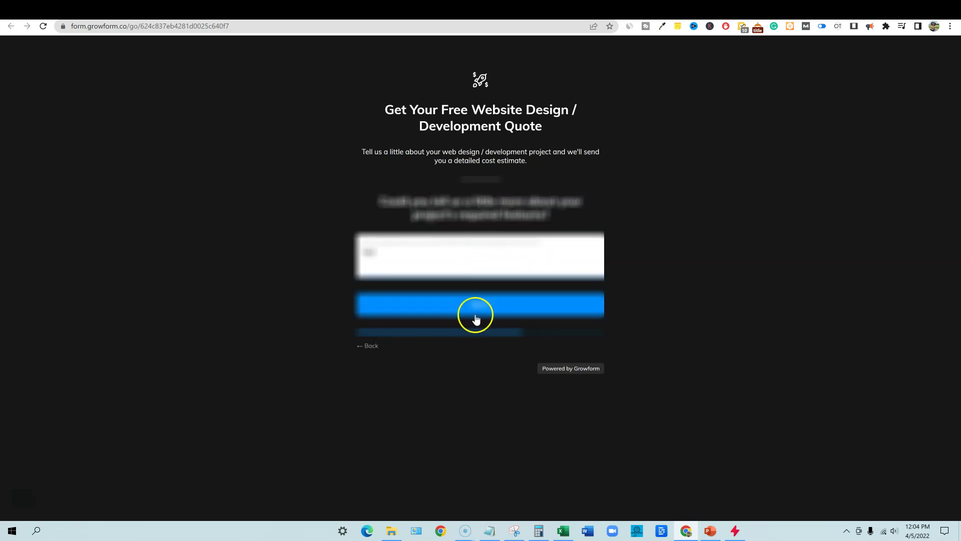
left_click(483, 305)
Autofill the contact details, replace the phone number, and submit to reach the thank-you message
left_click(445, 238)
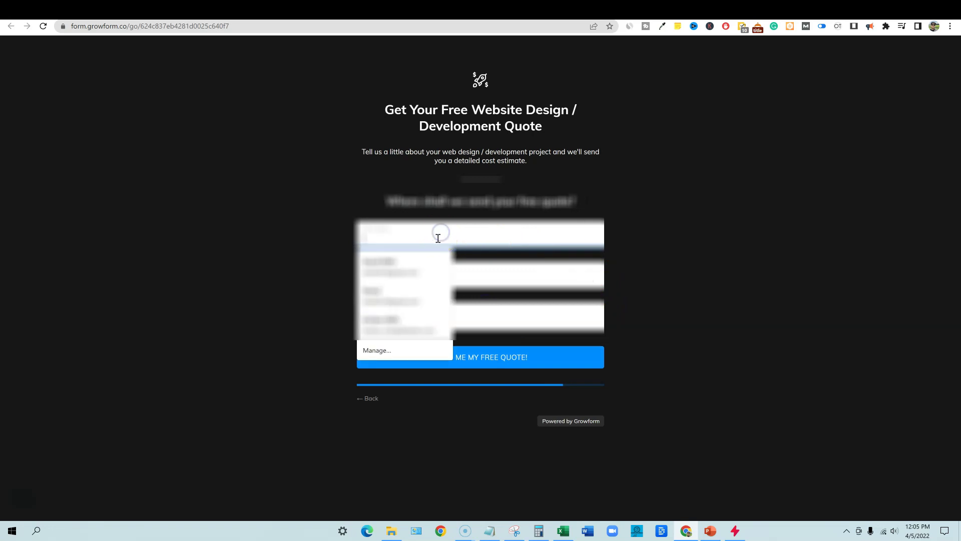
left_click(429, 263)
left_click(686, 256)
left_click(426, 322)
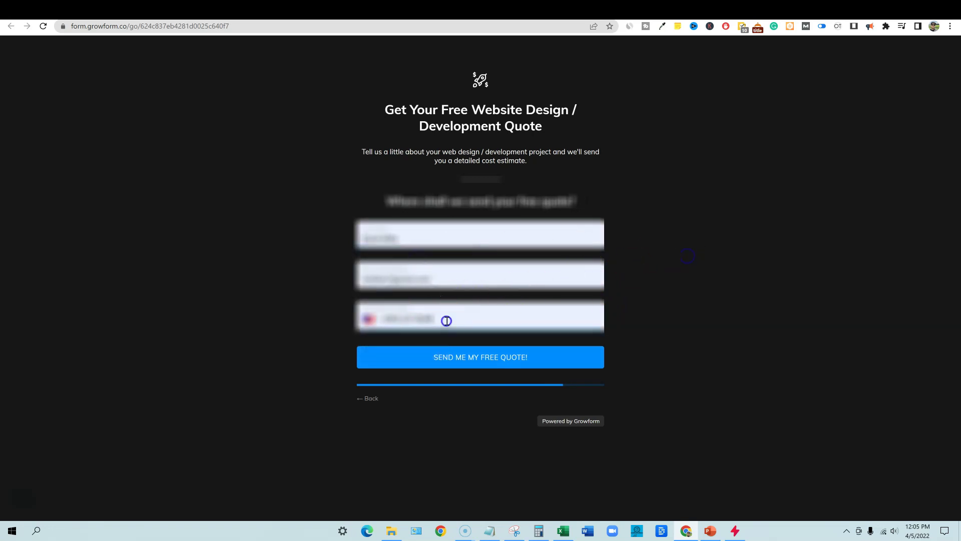
left_click_drag(446, 321, 357, 309)
type("4")
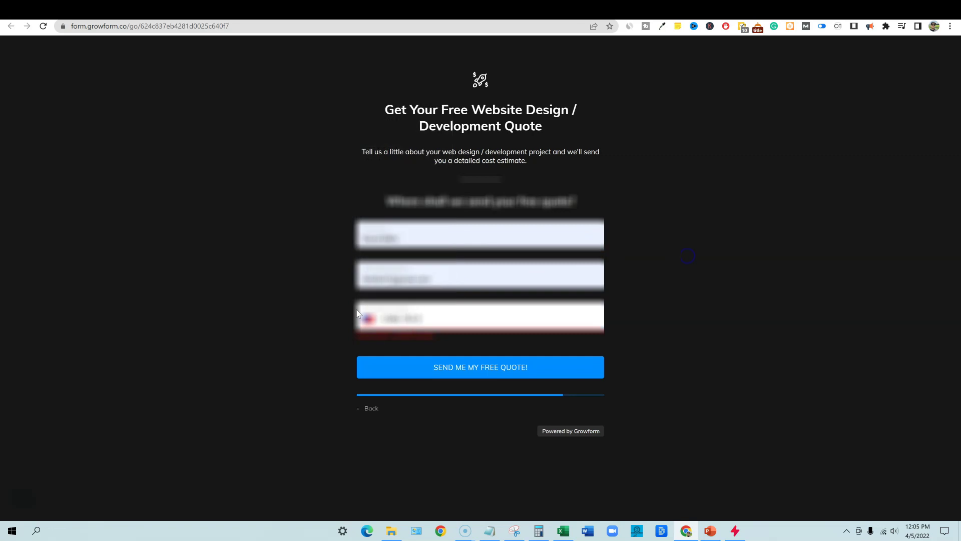
left_click(396, 363)
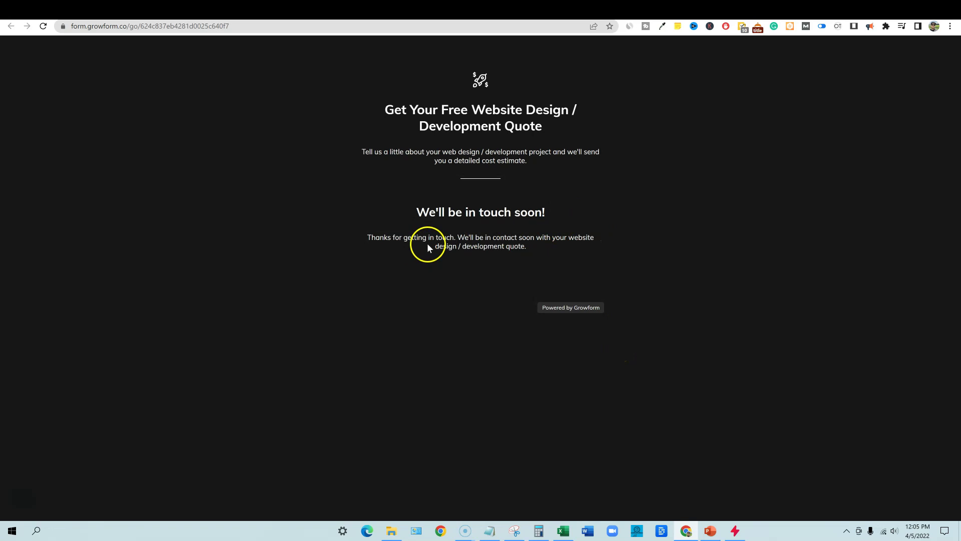
left_click_drag(450, 238, 602, 261)
left_click(634, 255)
Switch to the AppSumo listing for Growform Multi Step Form Builder
left_click(46, 10)
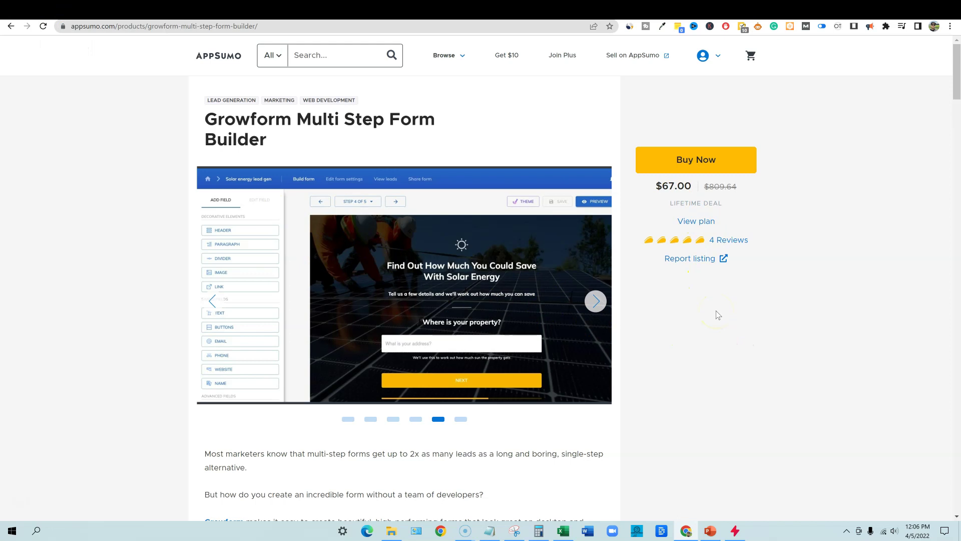
On Jotform's pricing page, switch the plans to yearly billing
left_click(86, 14)
scroll(521, 200, "down", 3)
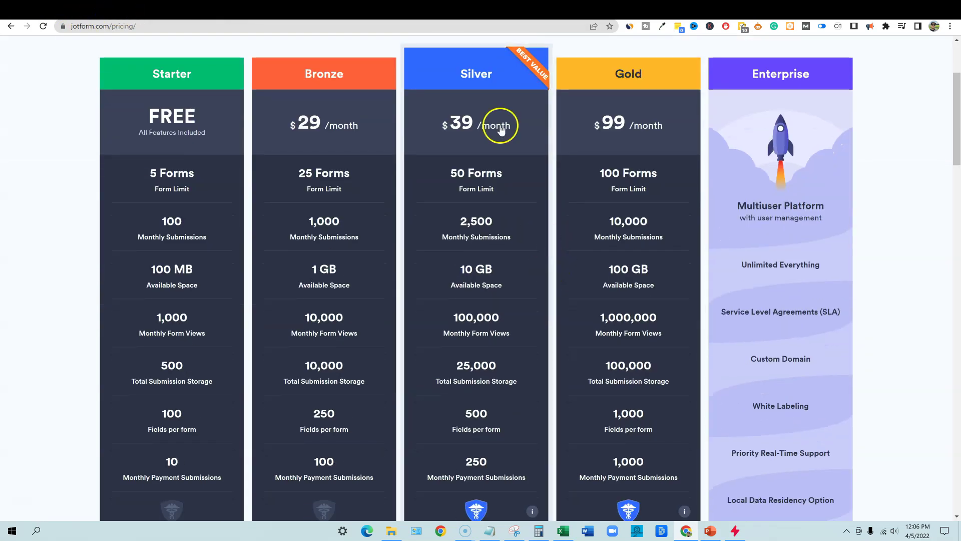
scroll(467, 350, "down", 5)
scroll(478, 351, "down", 4)
scroll(478, 351, "up", 12)
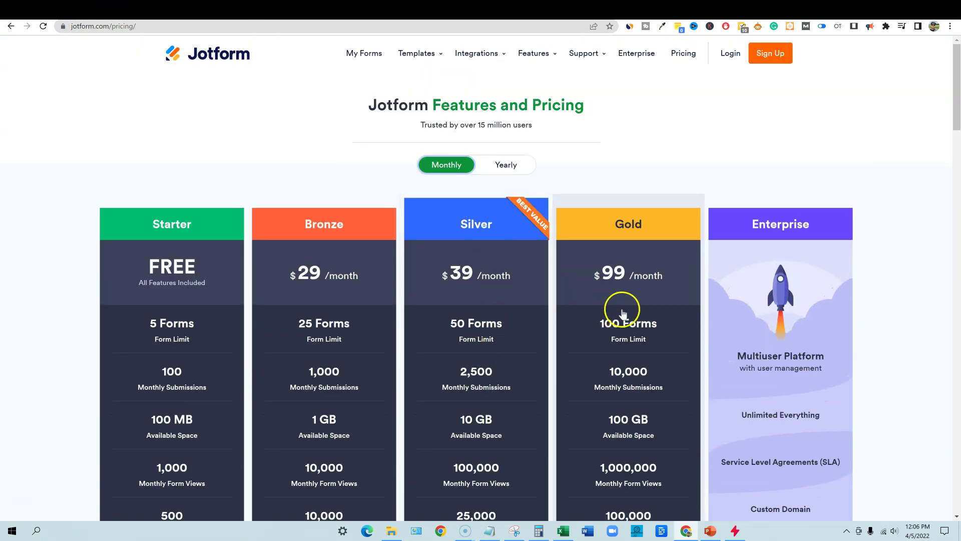
scroll(623, 275, "down", 2)
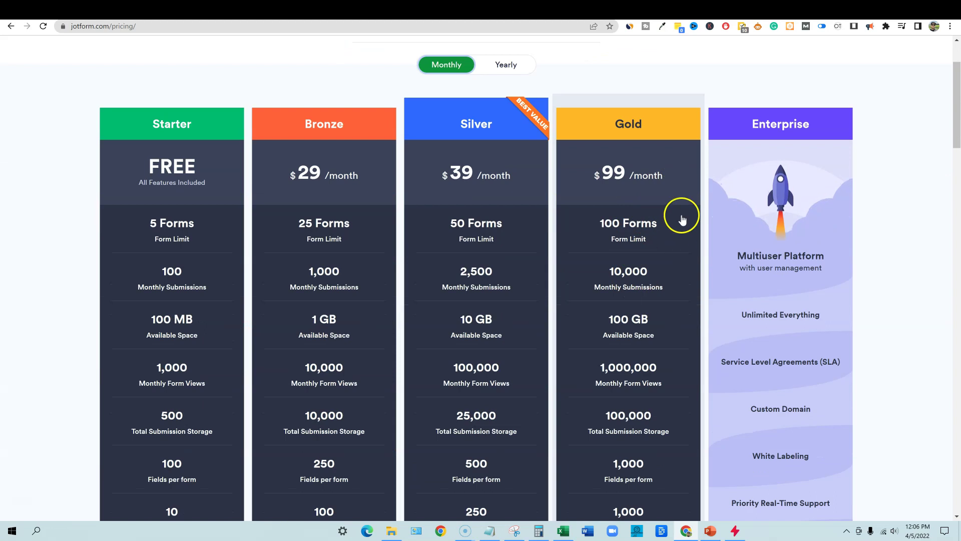
scroll(576, 150, "up", 2)
left_click(505, 160)
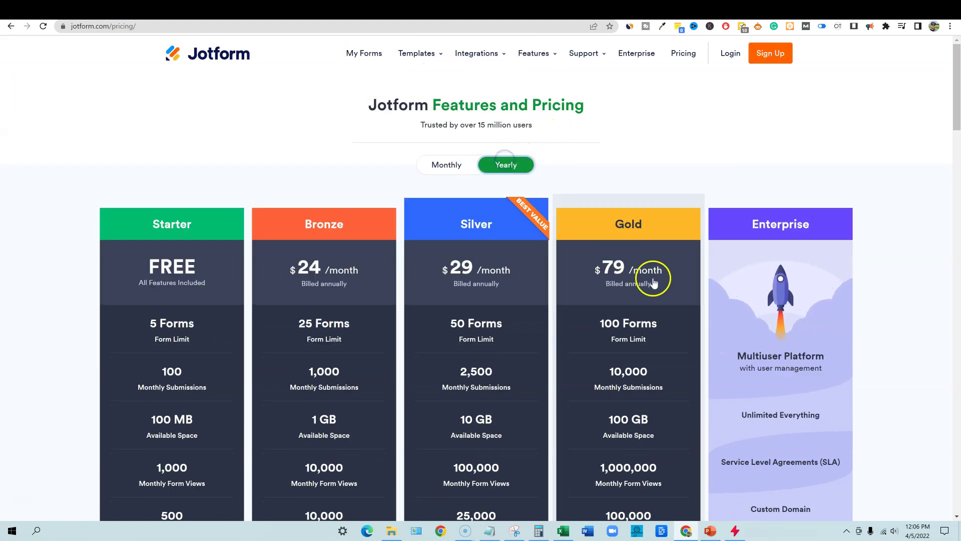
Calculate the Gold plan's yearly cost, 79 × 12 = 948, then return to Growform's integrations page
left_click(539, 530)
left_click(604, 354)
left_click(559, 409)
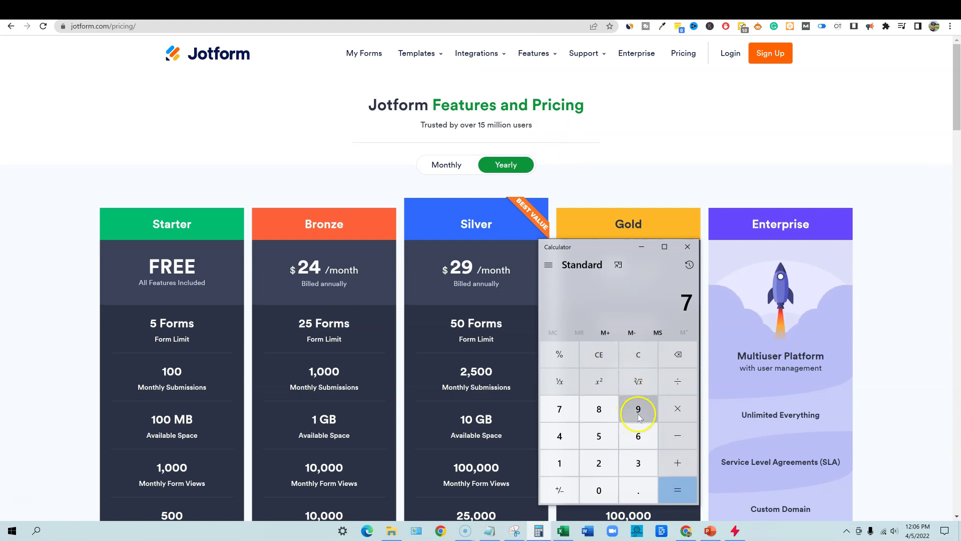
left_click(638, 409)
left_click(677, 409)
left_click(559, 463)
left_click(599, 463)
left_click(672, 488)
left_click(641, 247)
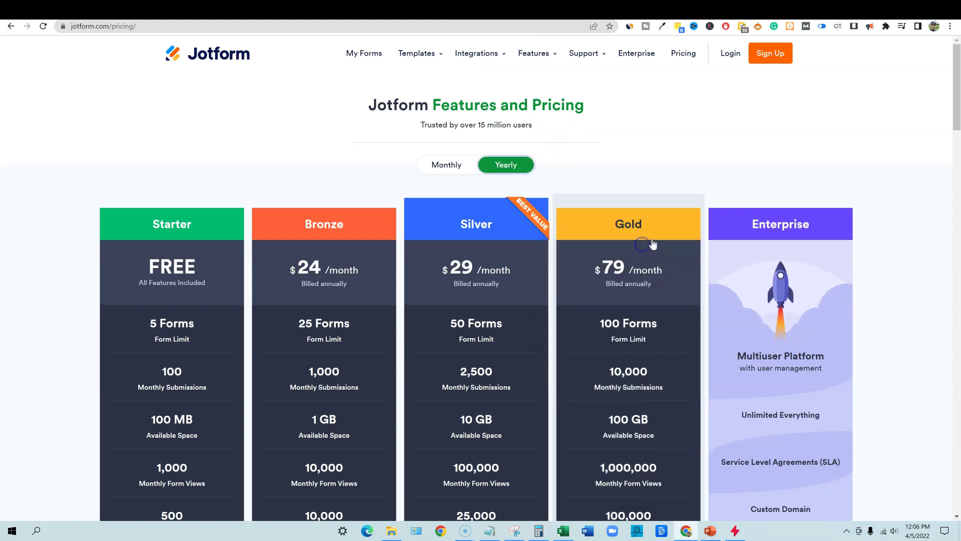
scroll(618, 335, "down", 3)
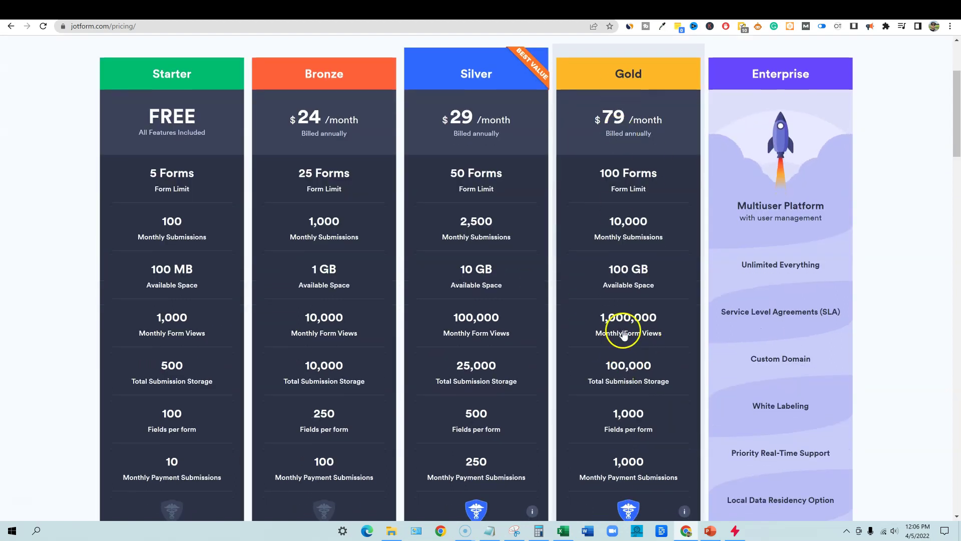
scroll(616, 453, "up", 3)
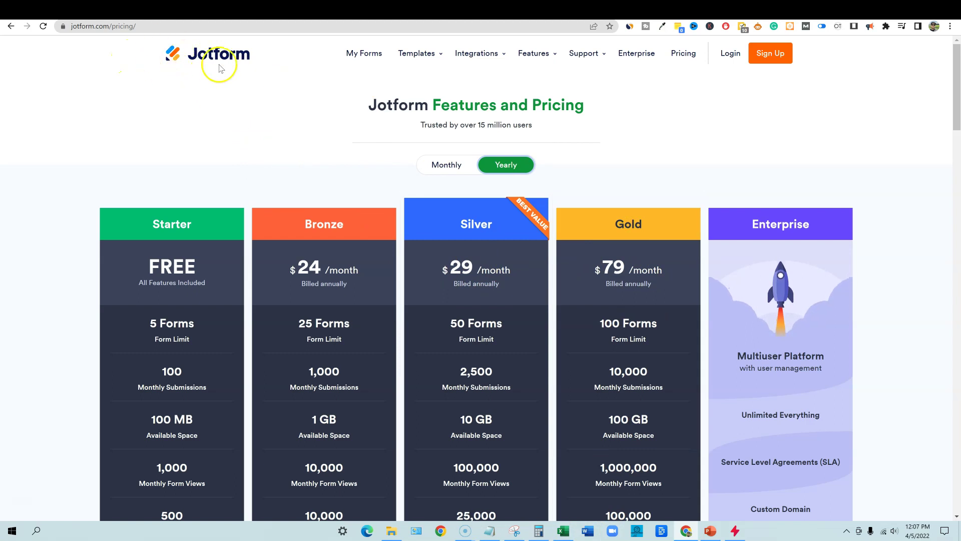
left_click(181, 7)
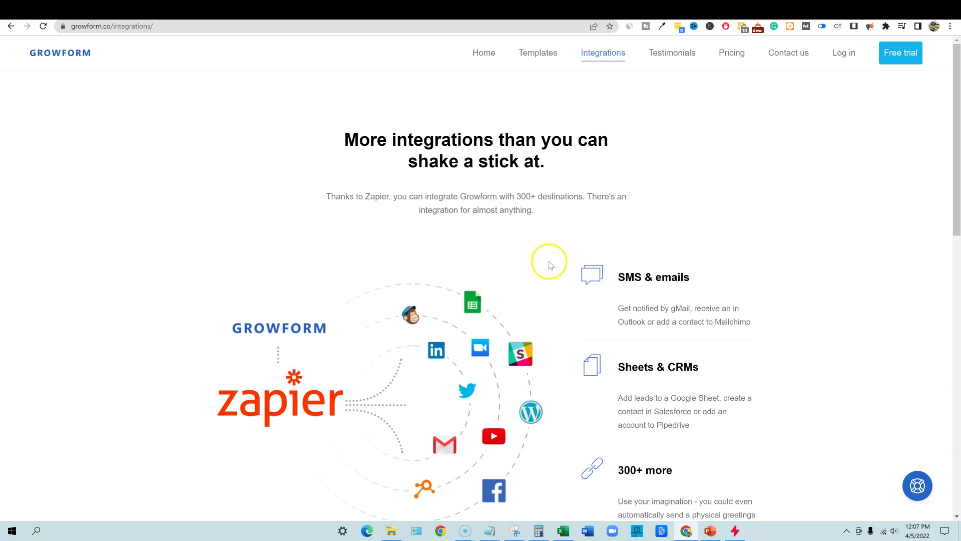
Return to the AppSumo Growform listing showing the $67.00 lifetime deal
left_click(48, 10)
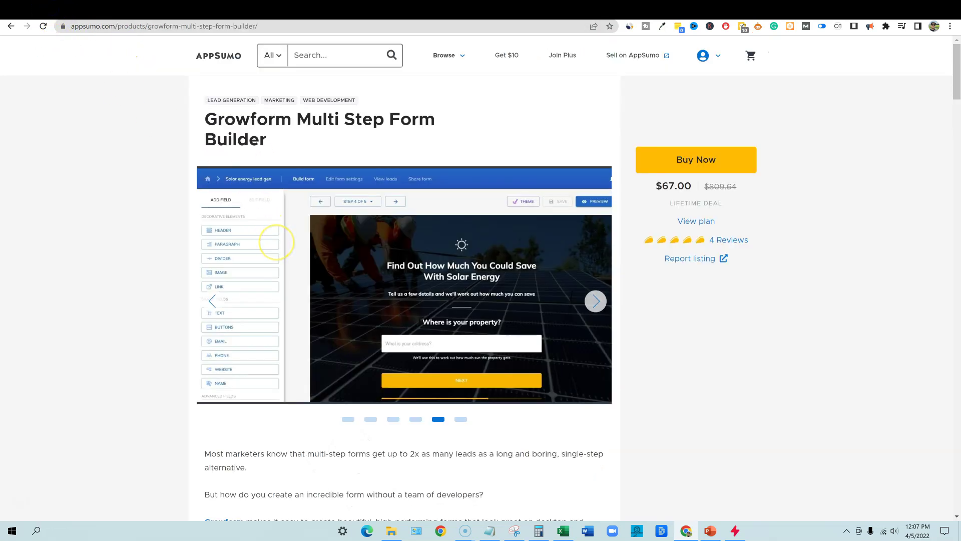